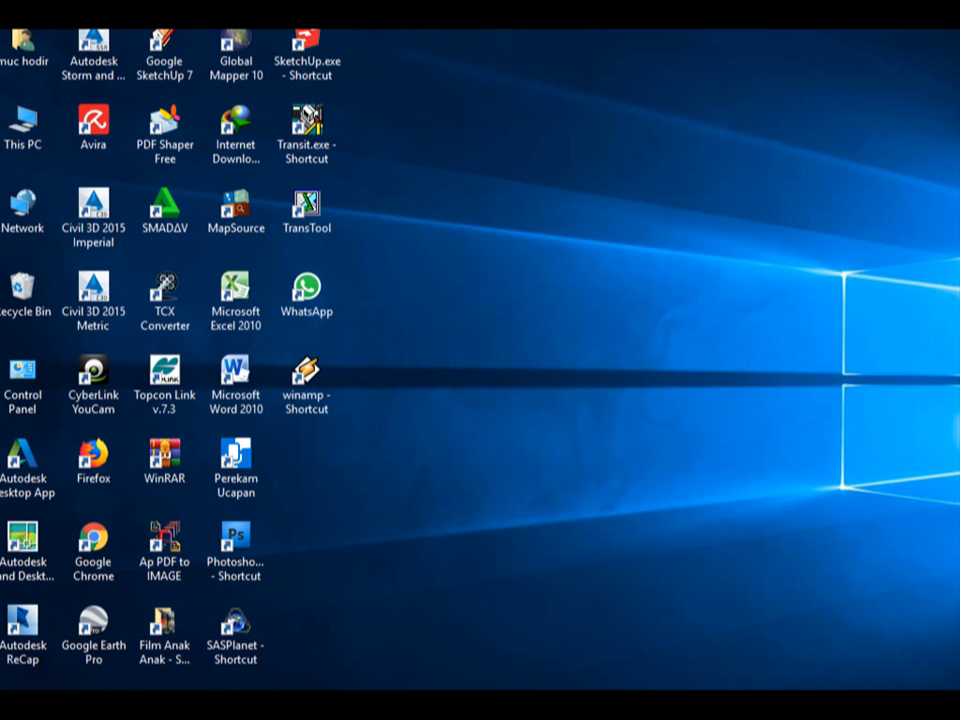
Switch to the BM 1 - BM 2.xls workbook in Excel and examine heading rows 2 to 5 of the DETAIL sheet.
click(289, 704)
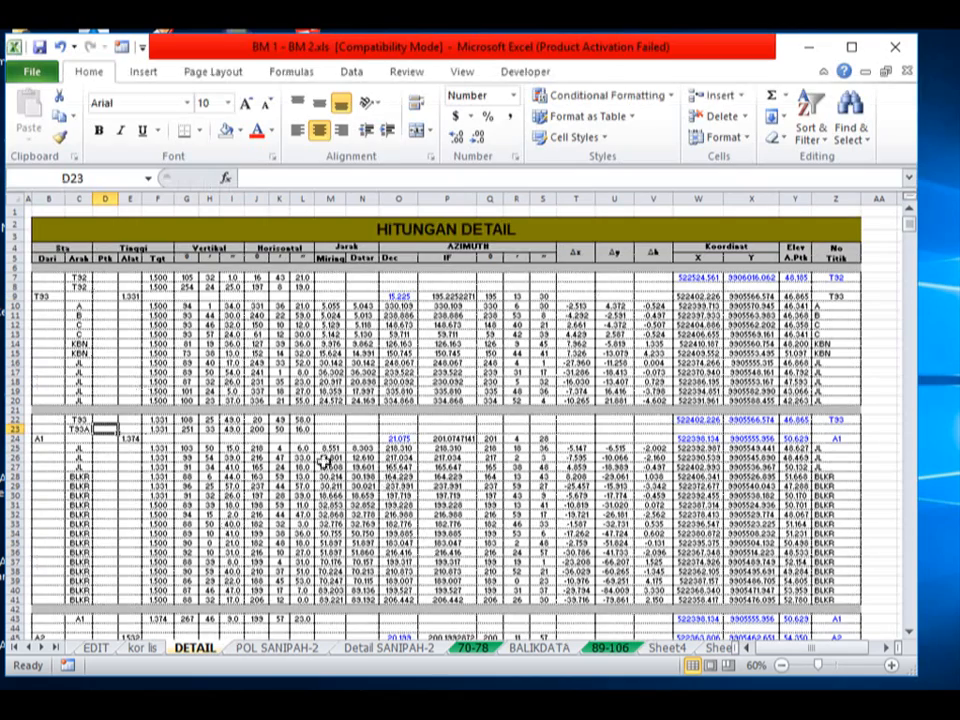
click(297, 462)
scroll(297, 460, down, 8)
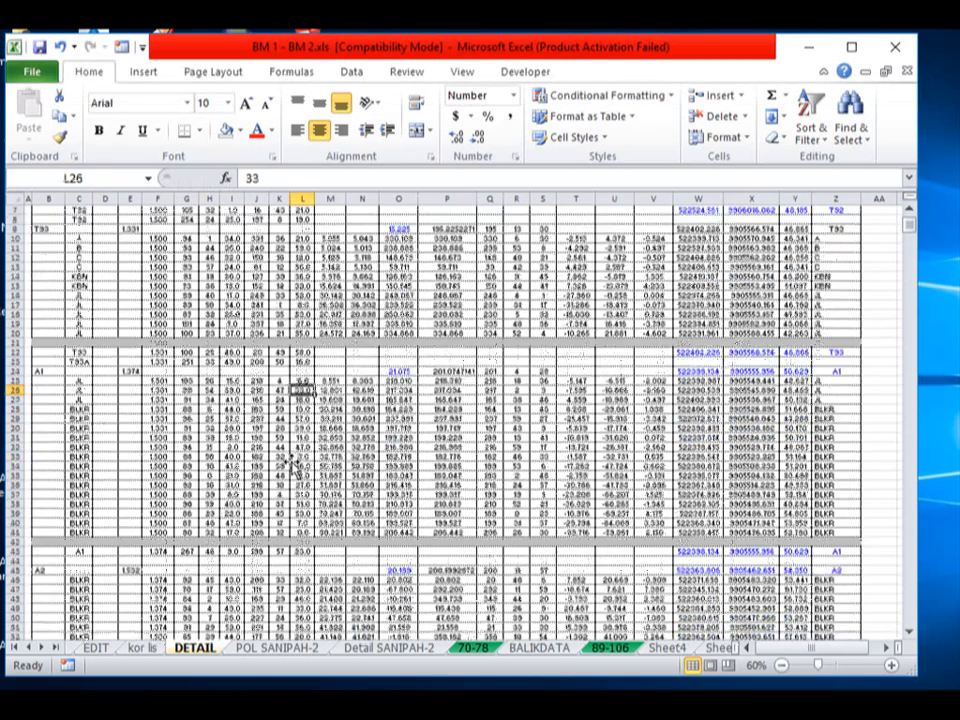
scroll(298, 461, up, 8)
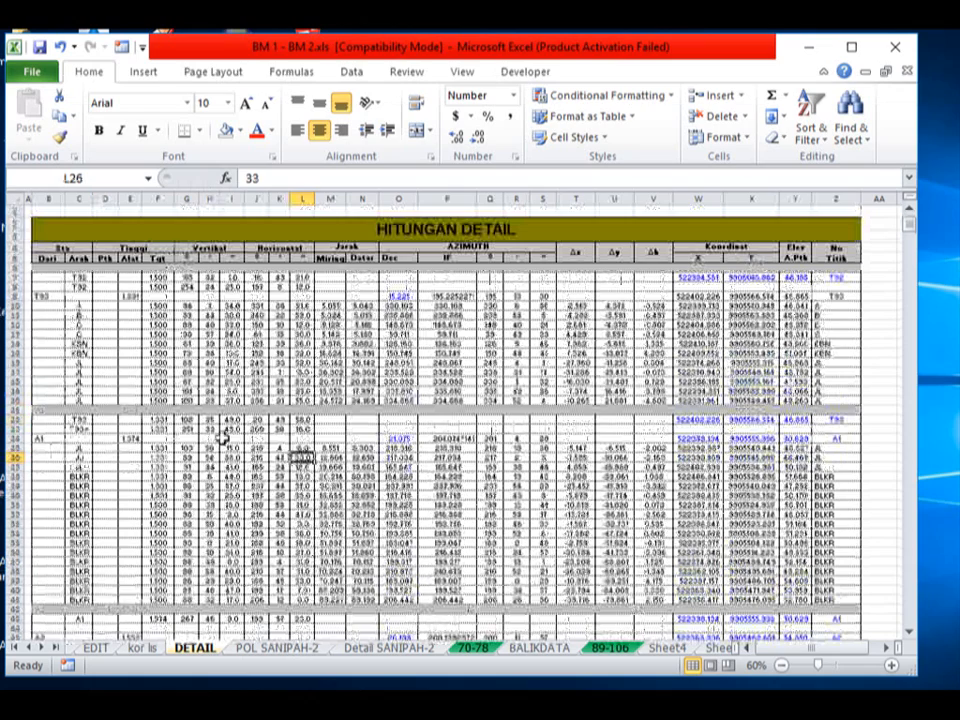
click(13, 225)
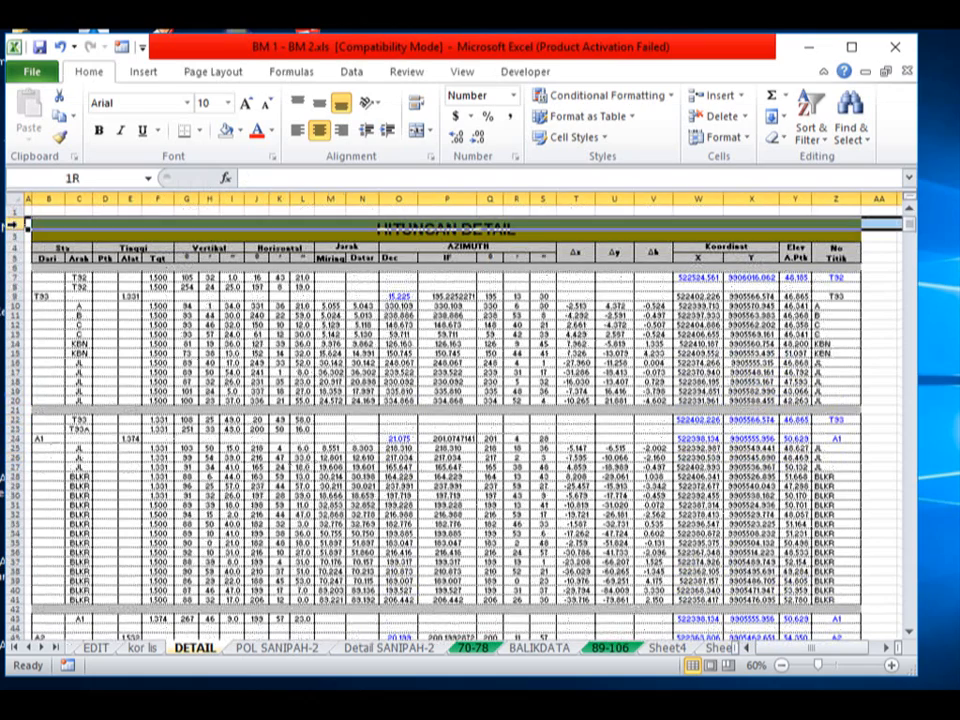
drag(13, 225, 12, 264)
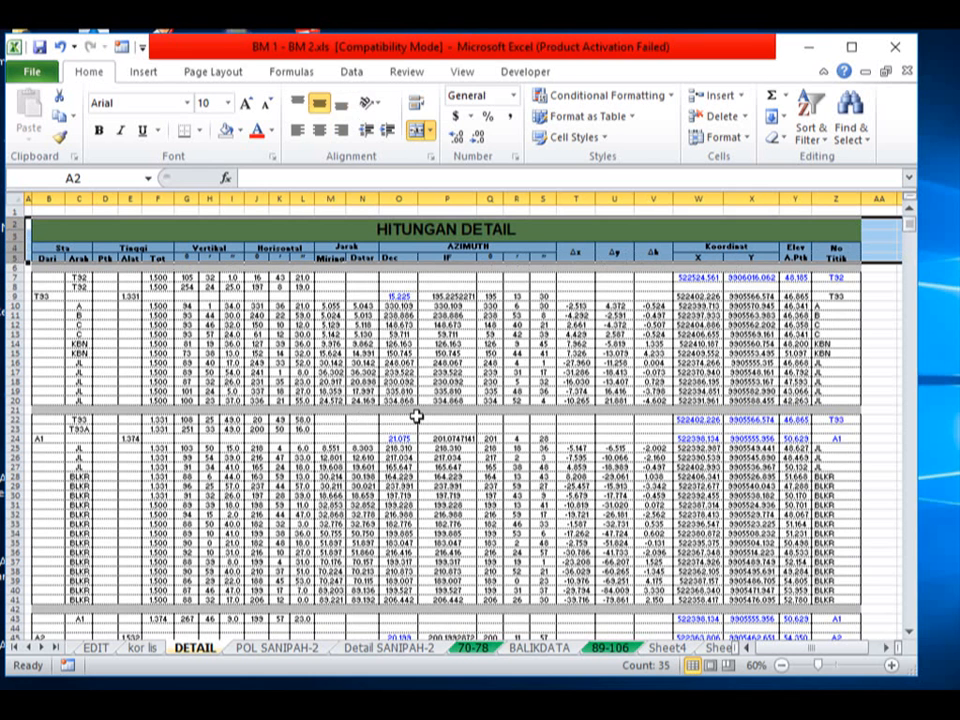
click(352, 420)
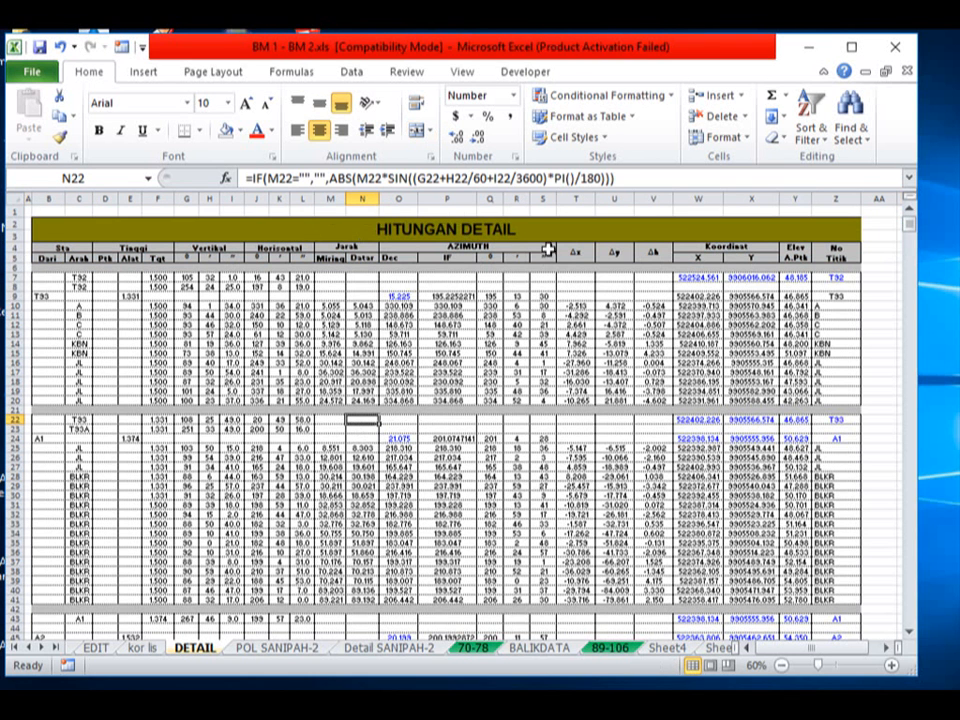
click(390, 402)
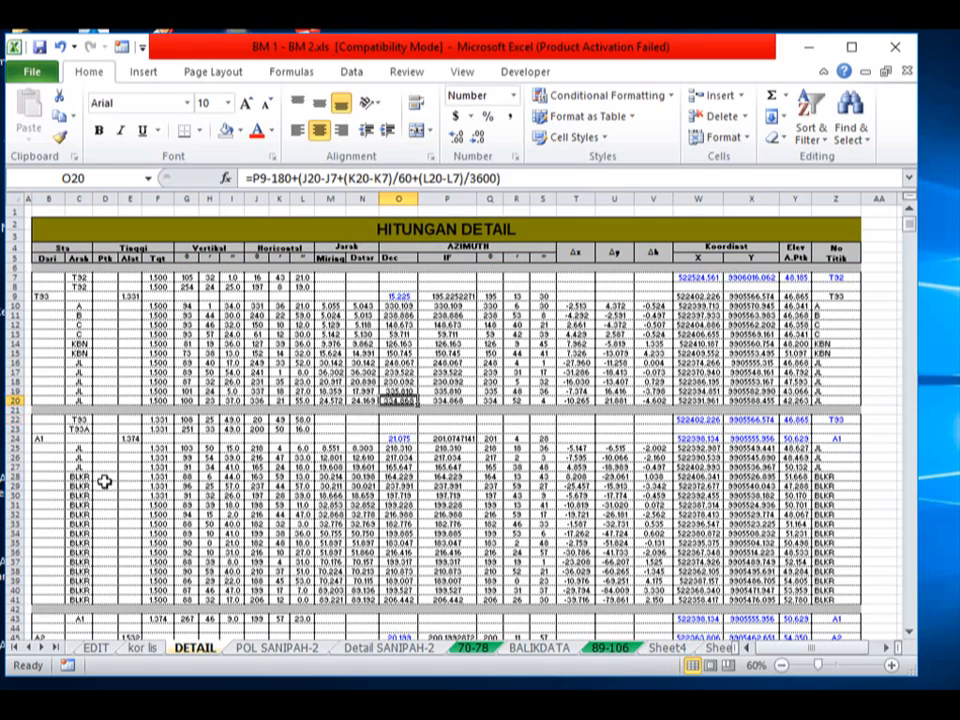
Look through the station and detail rows of the DETAIL table to check how they read without the headings.
click(105, 487)
scroll(105, 487, down, 8)
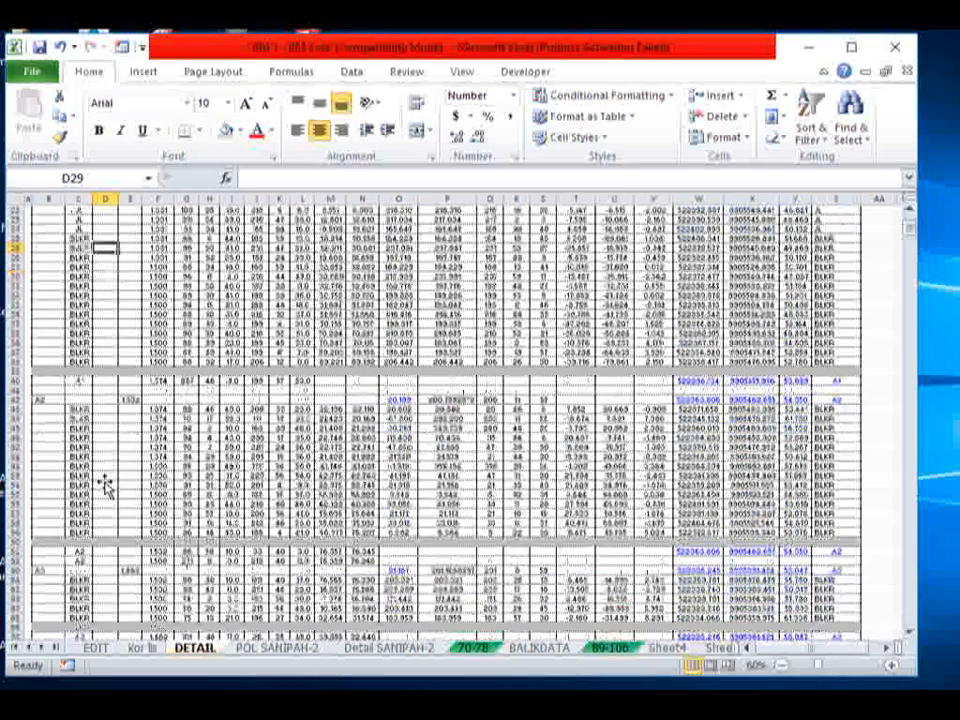
scroll(105, 487, up, 8)
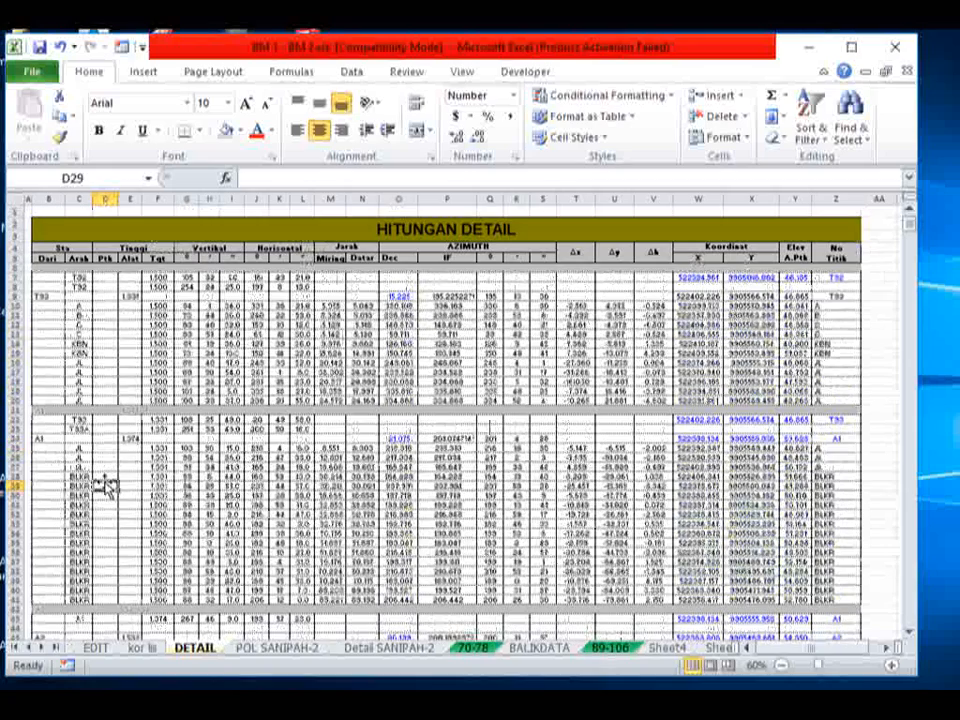
click(104, 438)
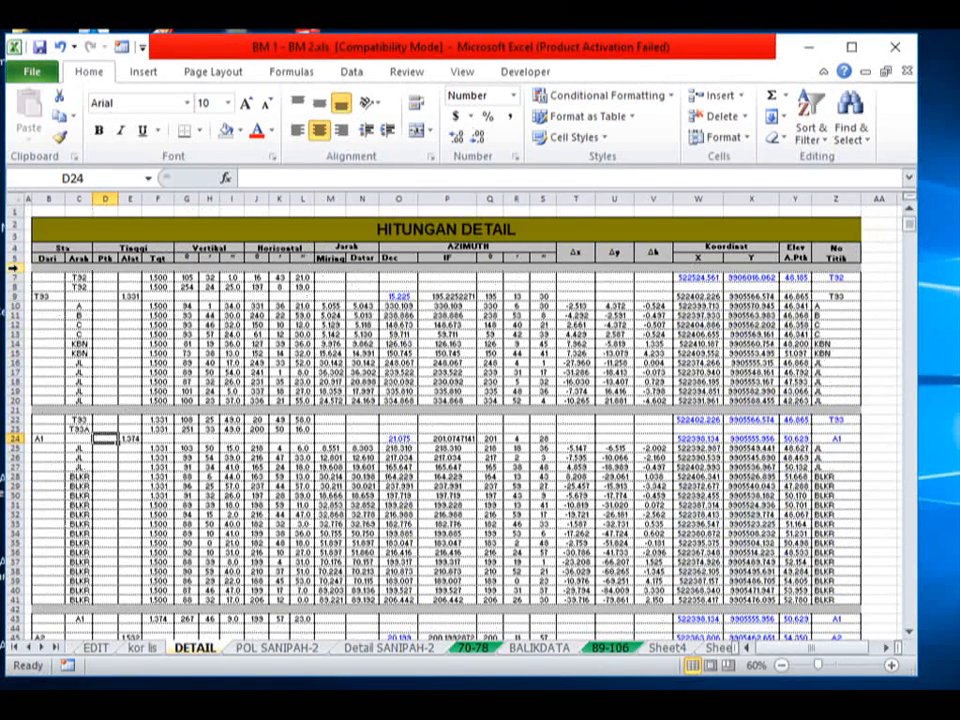
click(14, 267)
click(326, 438)
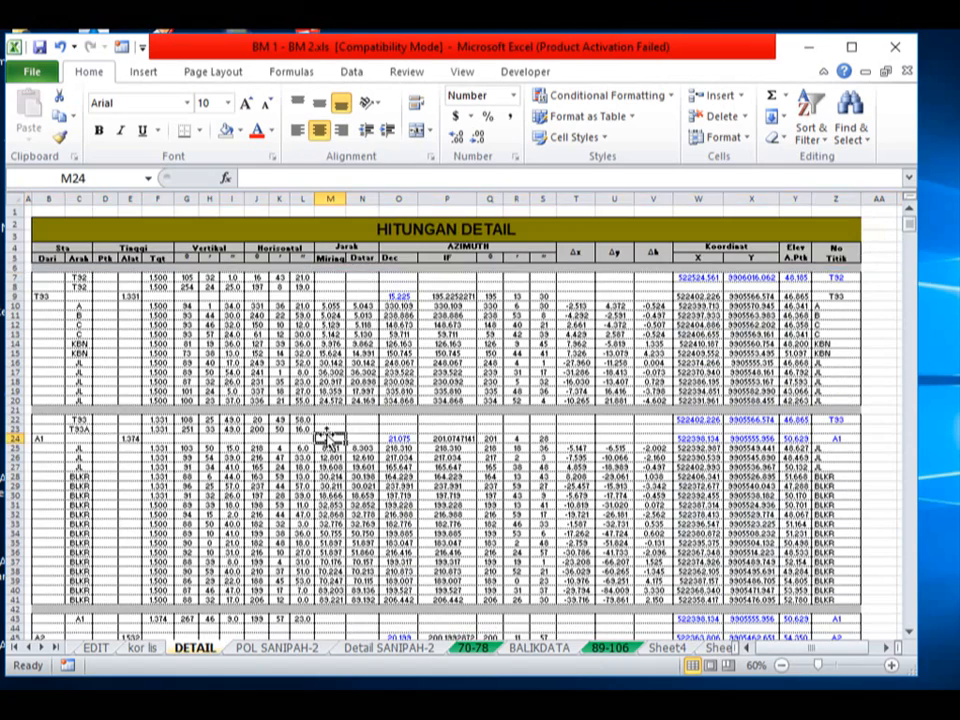
scroll(330, 437, down, 6)
scroll(330, 438, down, 1)
scroll(330, 438, up, 6)
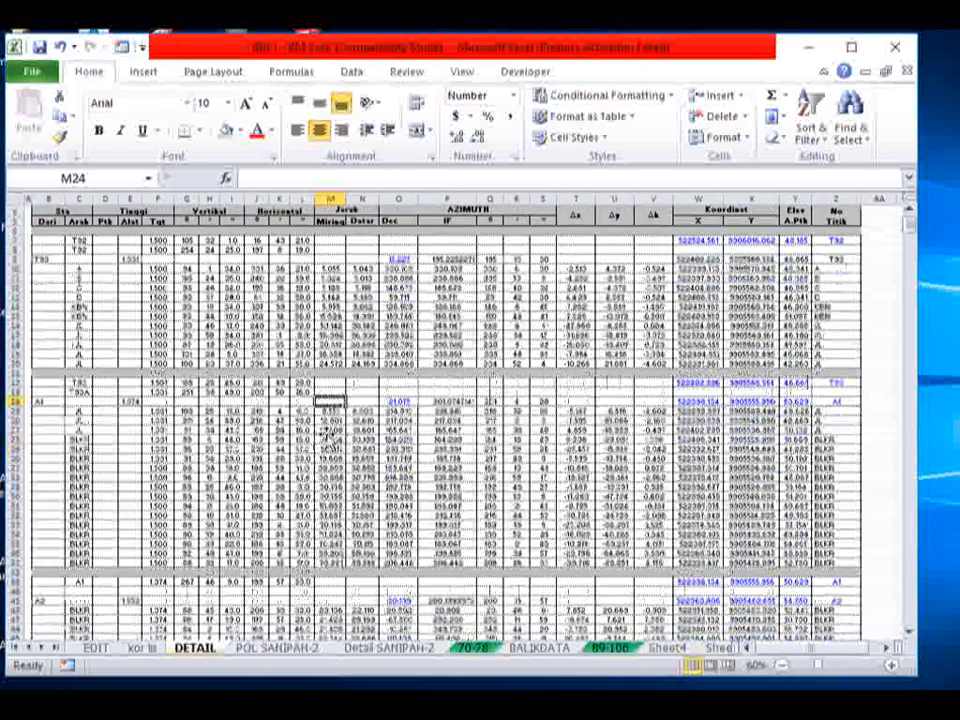
scroll(330, 440, down, 7)
scroll(330, 437, down, 5)
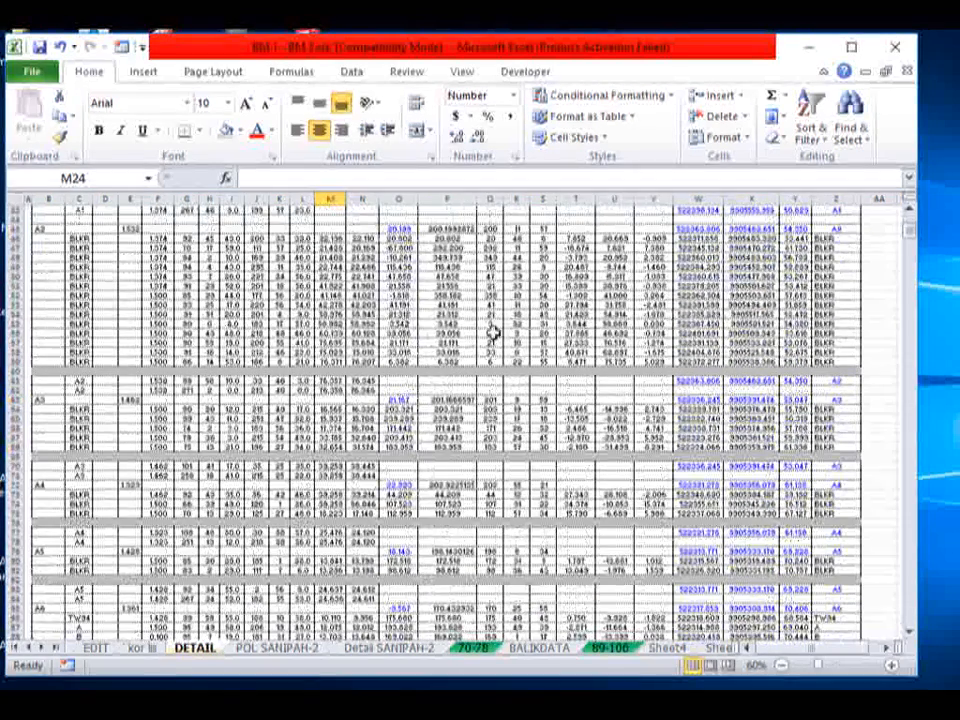
Examine the azimuth IF column and the coordinate X column further down, then compare them with the table's headings.
click(441, 197)
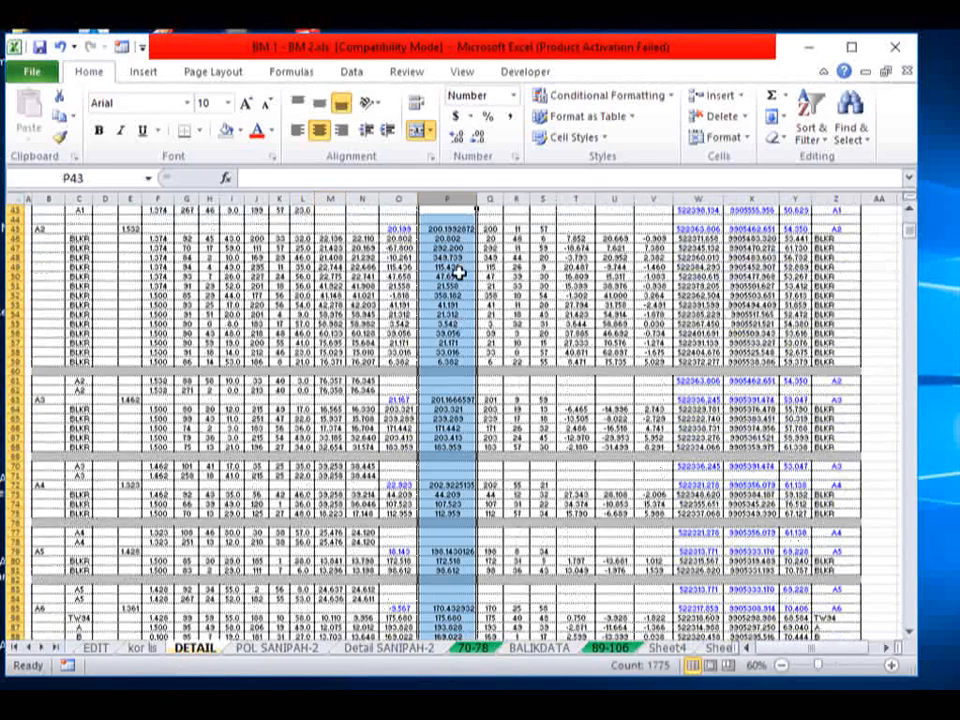
click(678, 363)
click(695, 197)
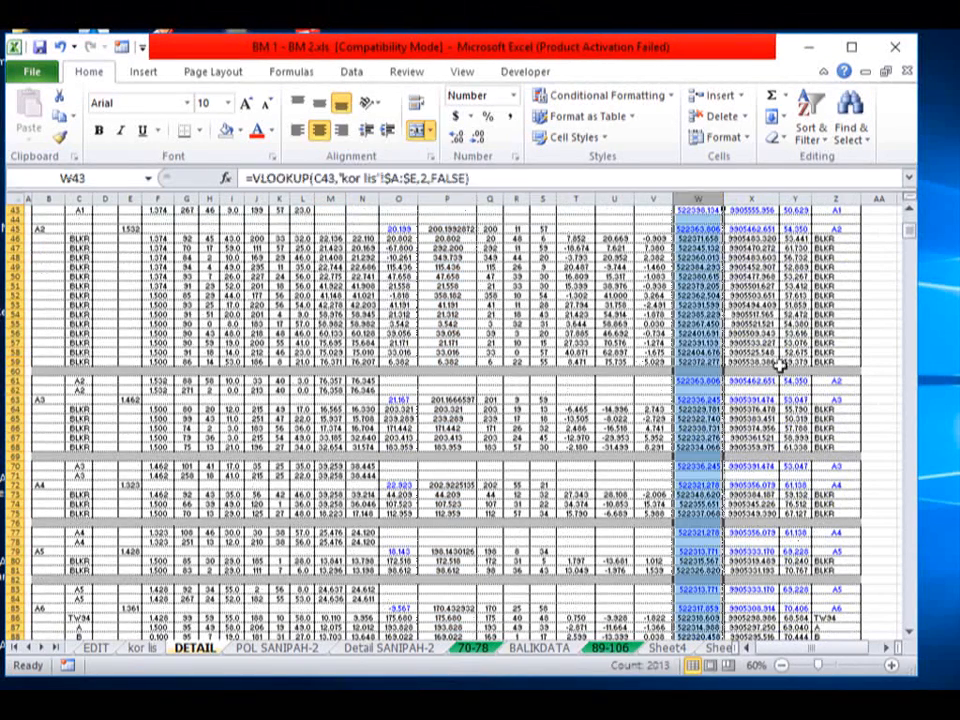
click(796, 371)
scroll(463, 469, down, 7)
scroll(463, 469, up, 14)
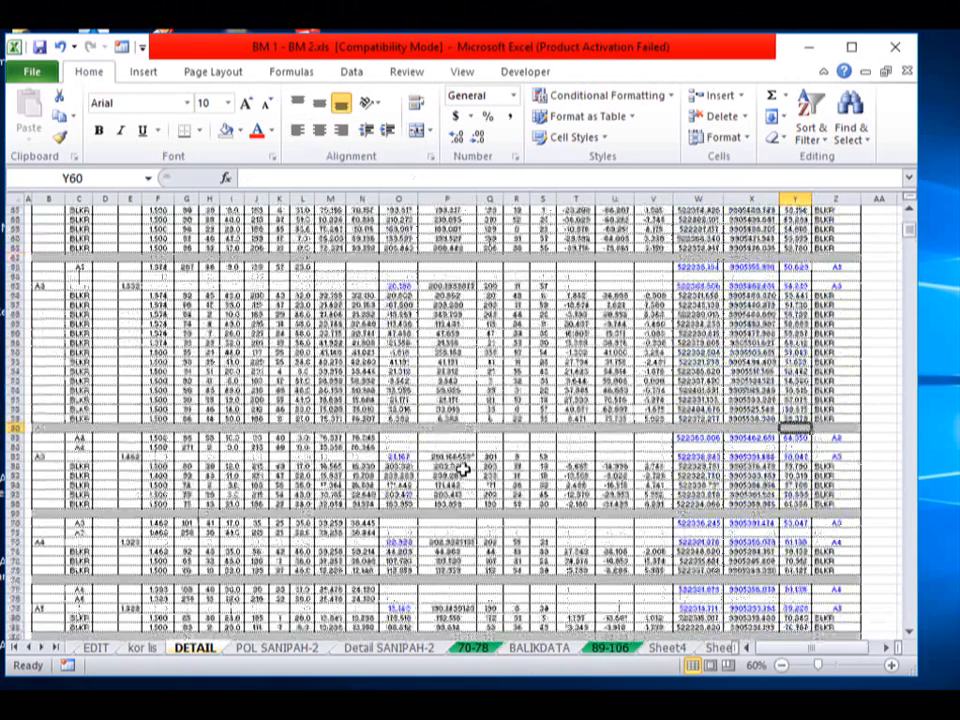
scroll(463, 469, up, 7)
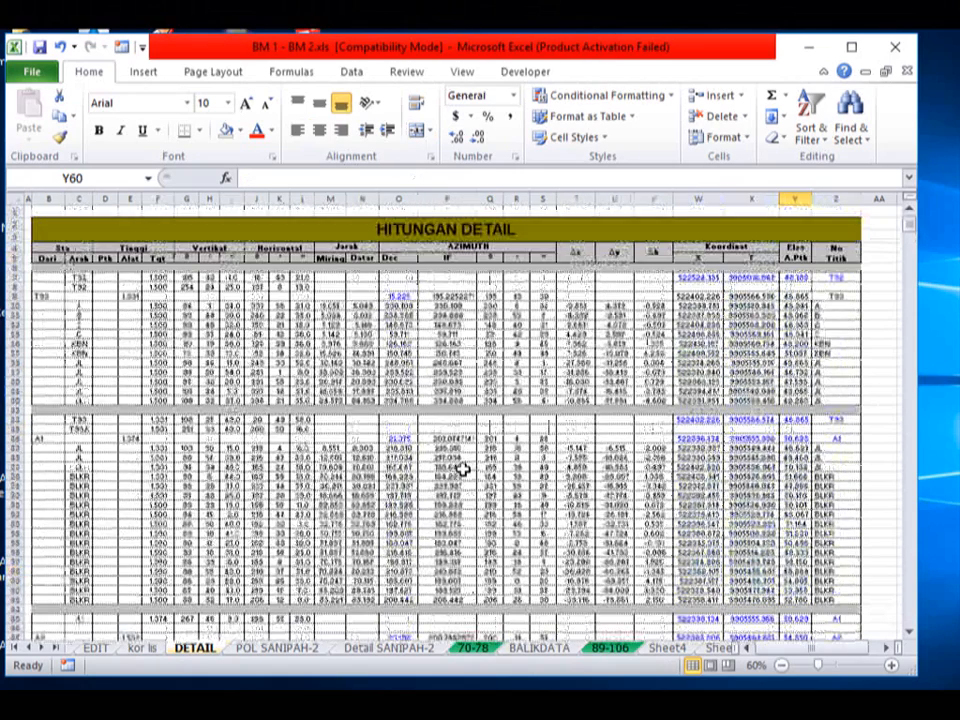
click(78, 370)
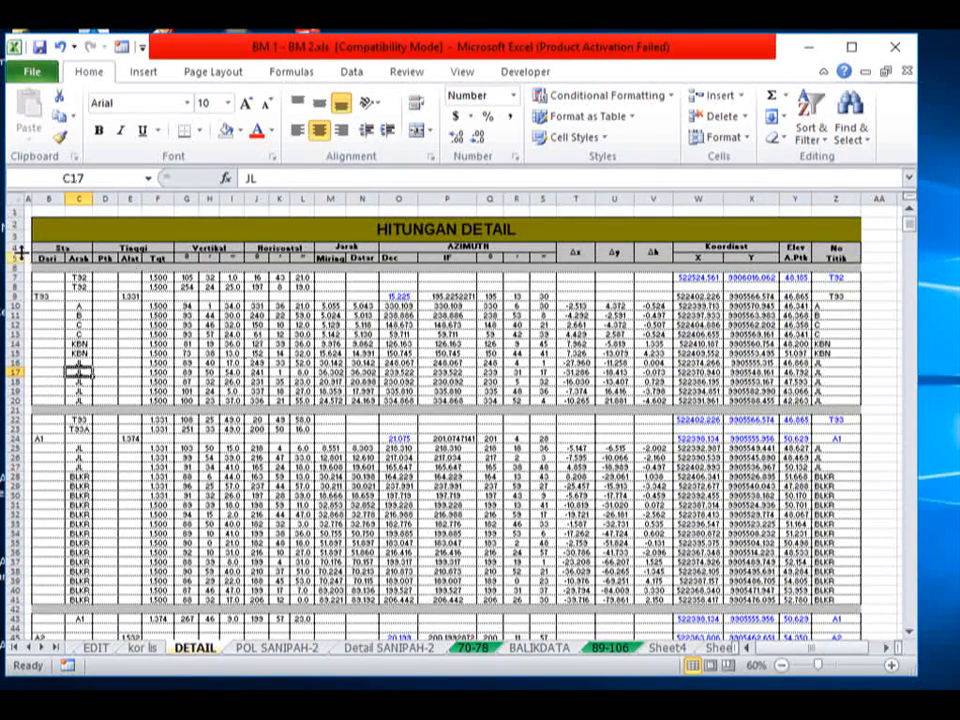
click(186, 344)
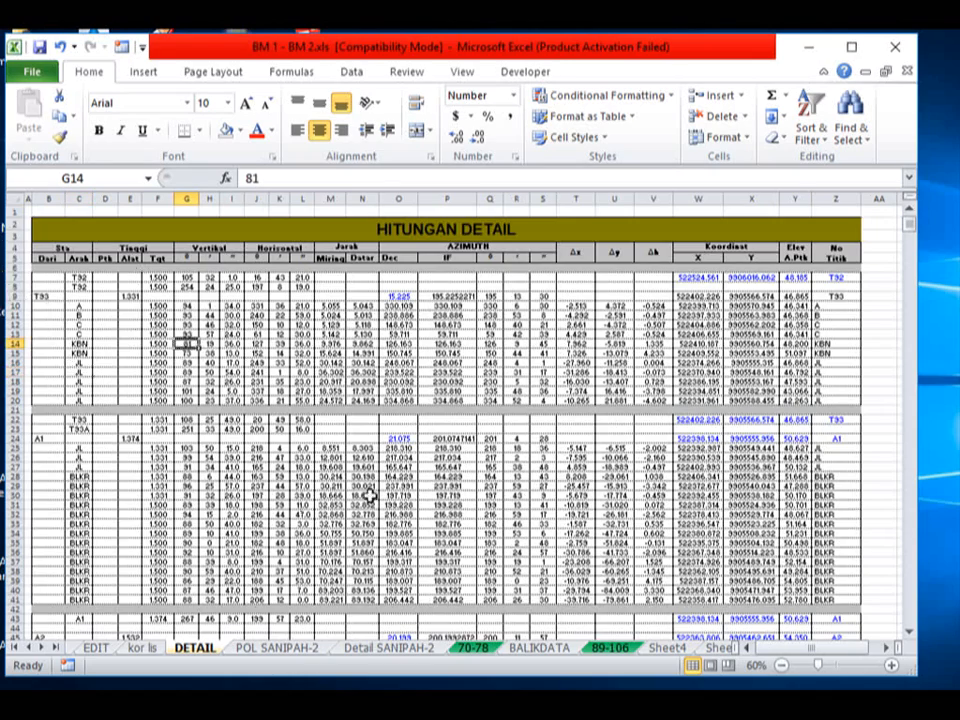
scroll(372, 497, down, 3)
scroll(380, 495, up, 3)
Freeze the panes at row 6 of the DETAIL sheet to keep the title and heading rows above it fixed.
click(103, 419)
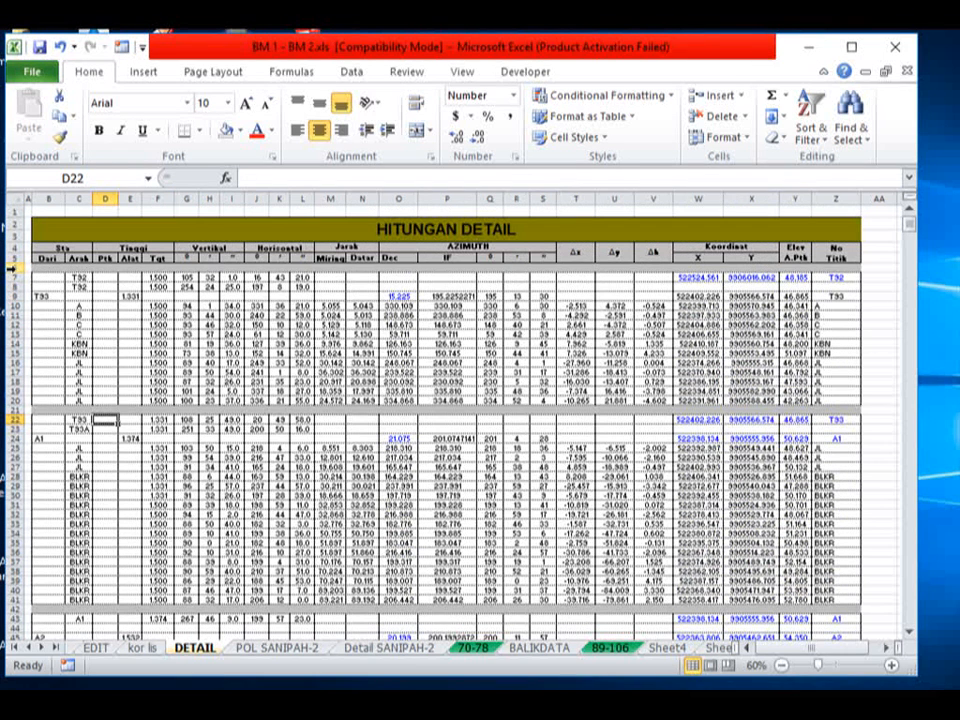
click(13, 267)
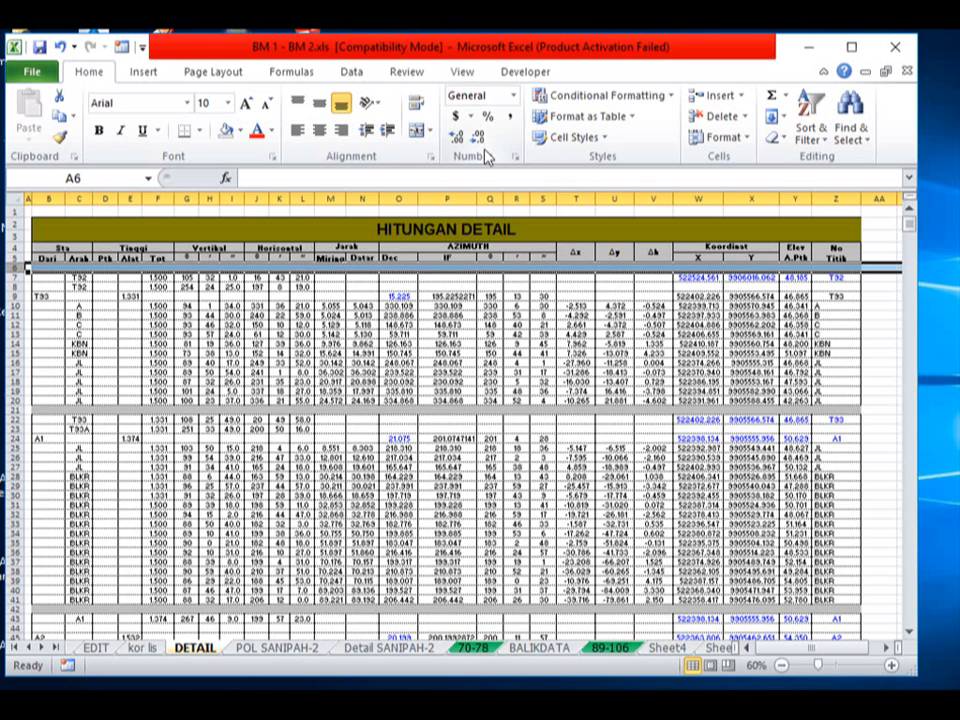
click(462, 73)
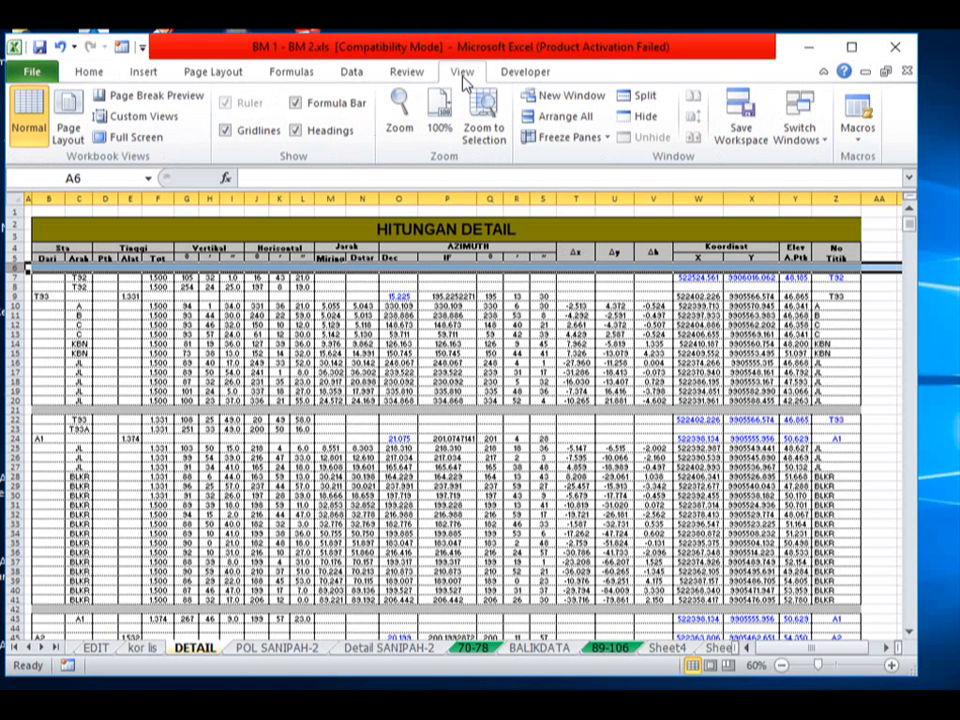
click(576, 138)
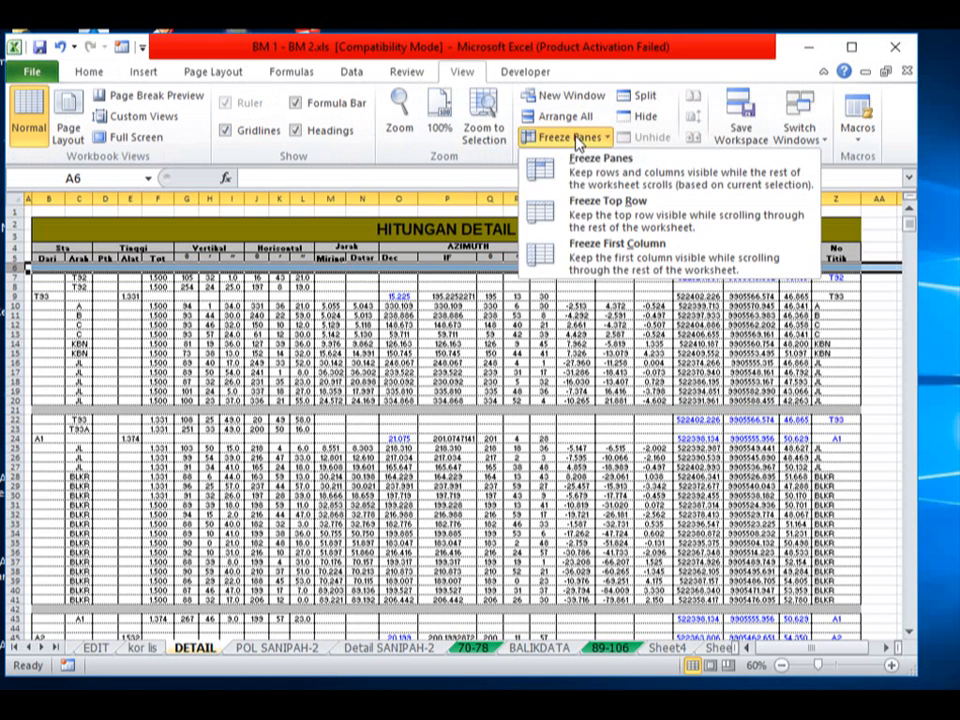
click(613, 183)
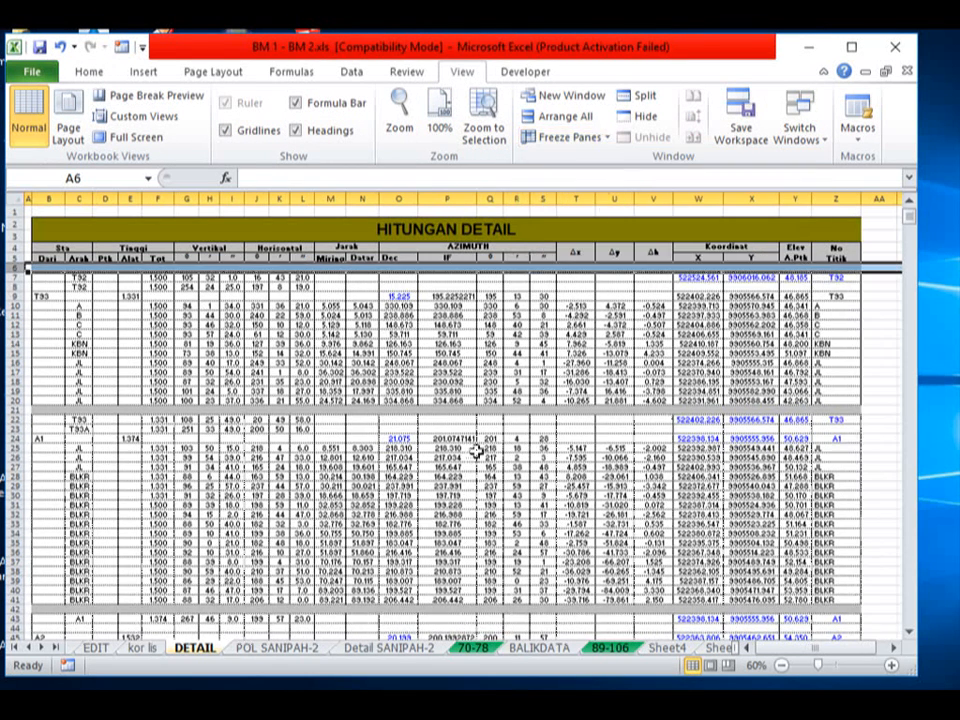
Check the frozen title and heading rows against the data further down the DETAIL sheet and back at its start.
click(447, 447)
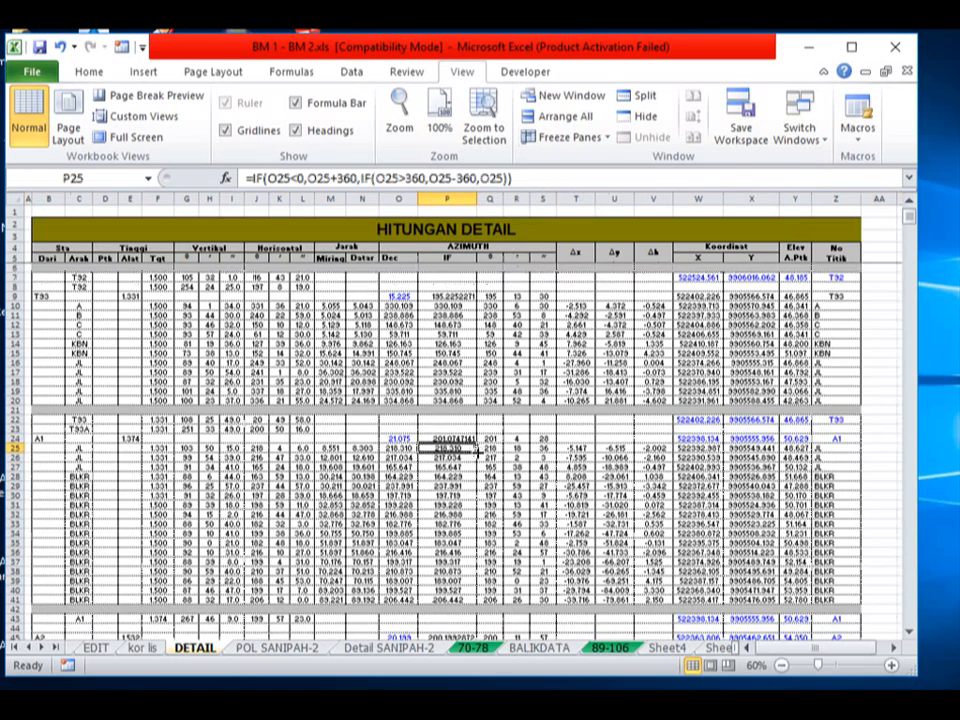
click(104, 392)
scroll(103, 395, down, 2)
scroll(104, 395, down, 10)
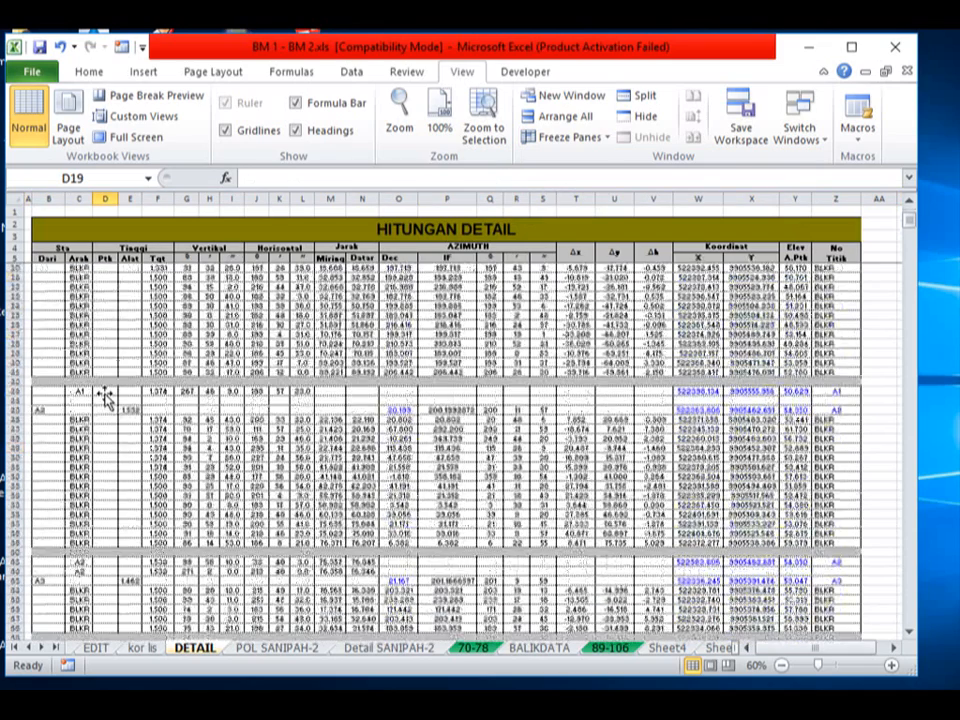
scroll(104, 397, down, 8)
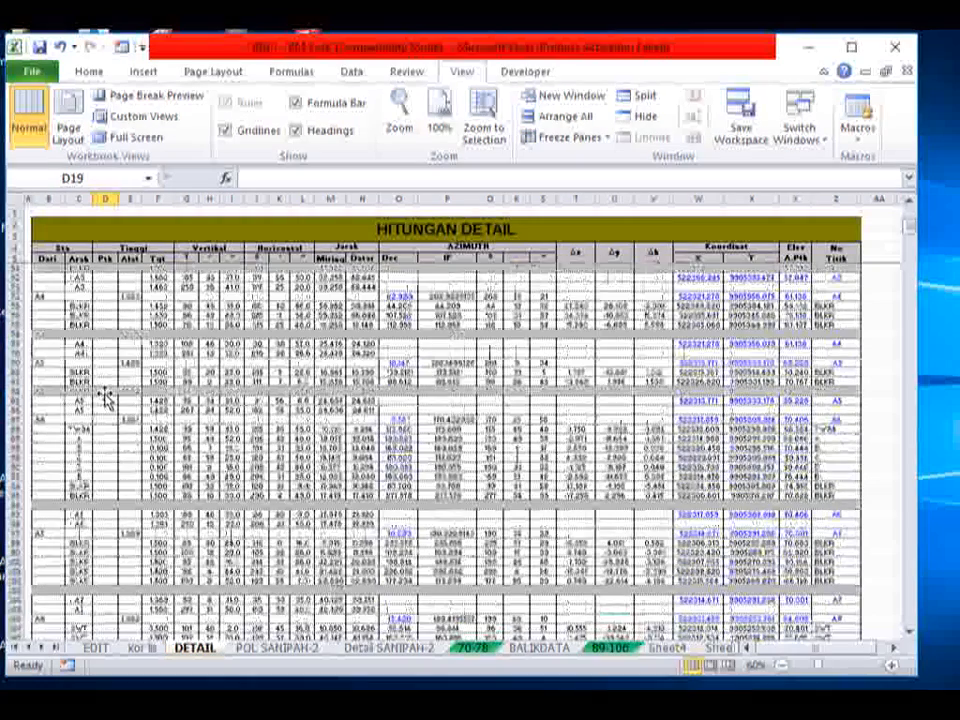
scroll(104, 397, down, 5)
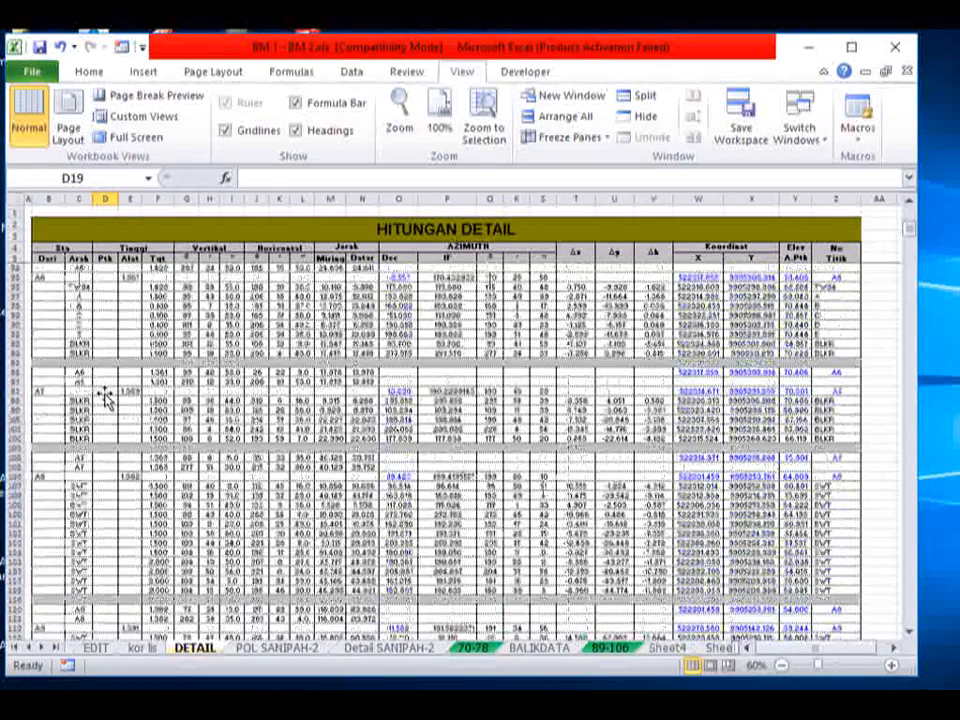
scroll(104, 397, up, 3)
scroll(104, 397, up, 4)
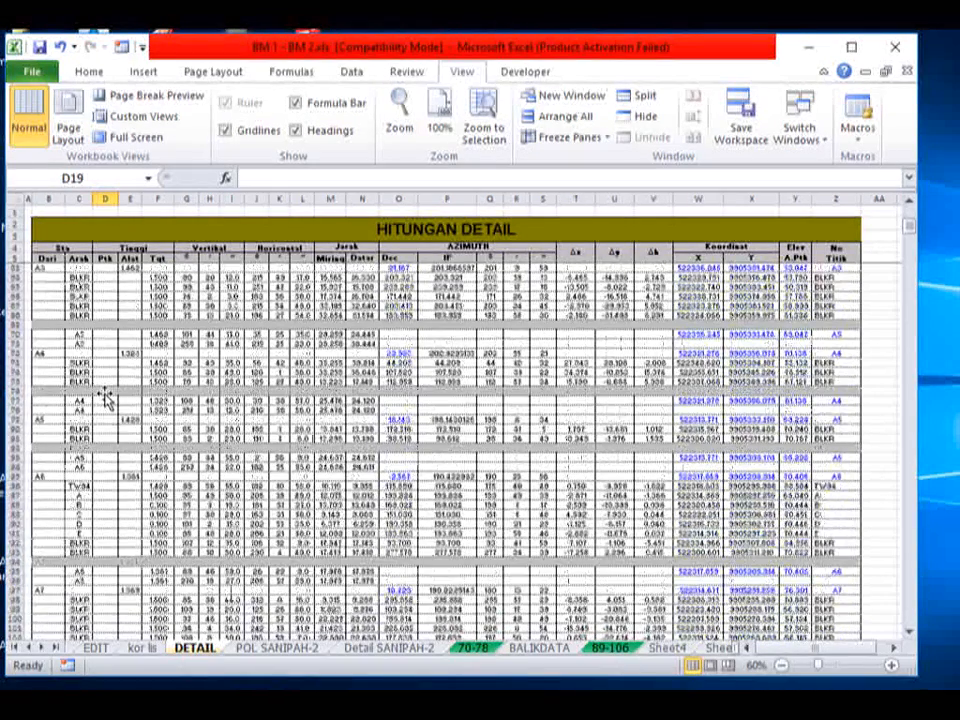
scroll(104, 397, up, 10)
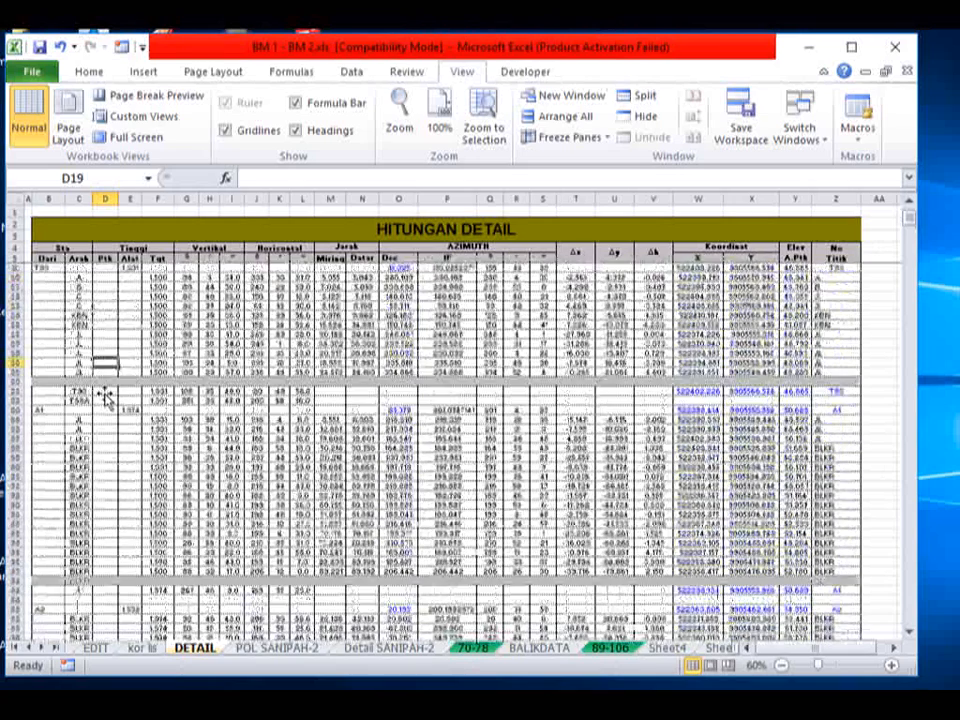
scroll(104, 397, up, 1)
click(112, 362)
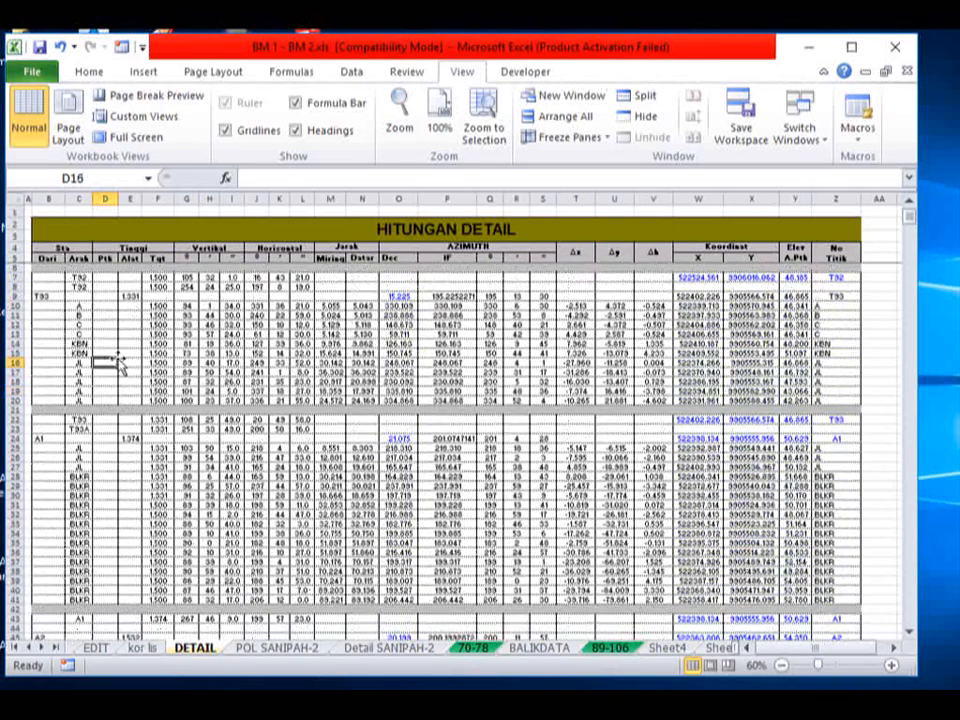
click(113, 344)
scroll(117, 394, down, 3)
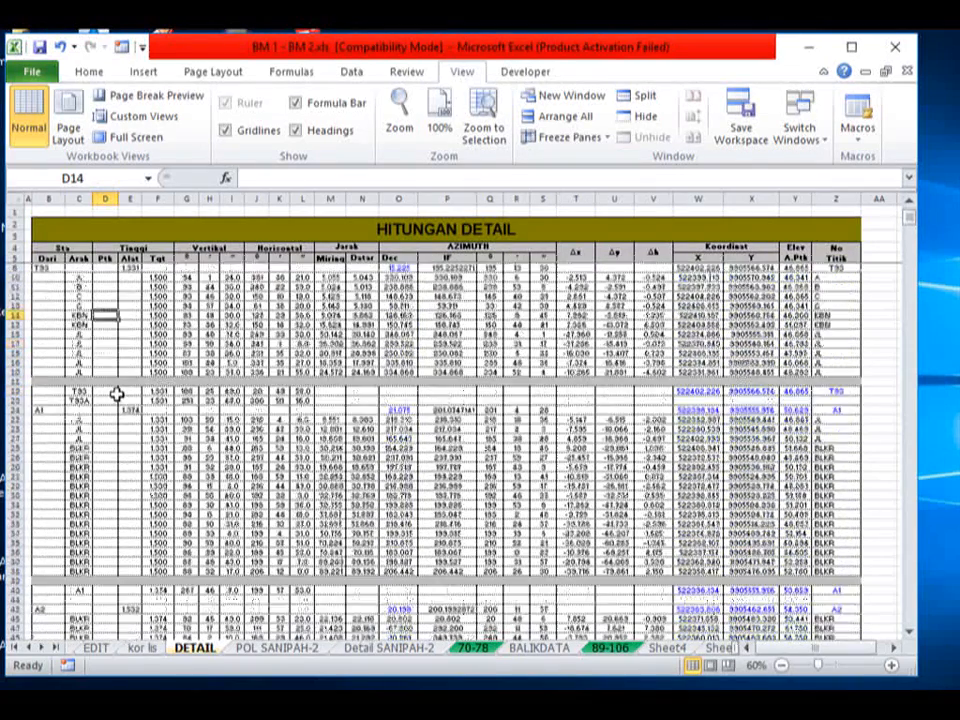
scroll(117, 394, up, 3)
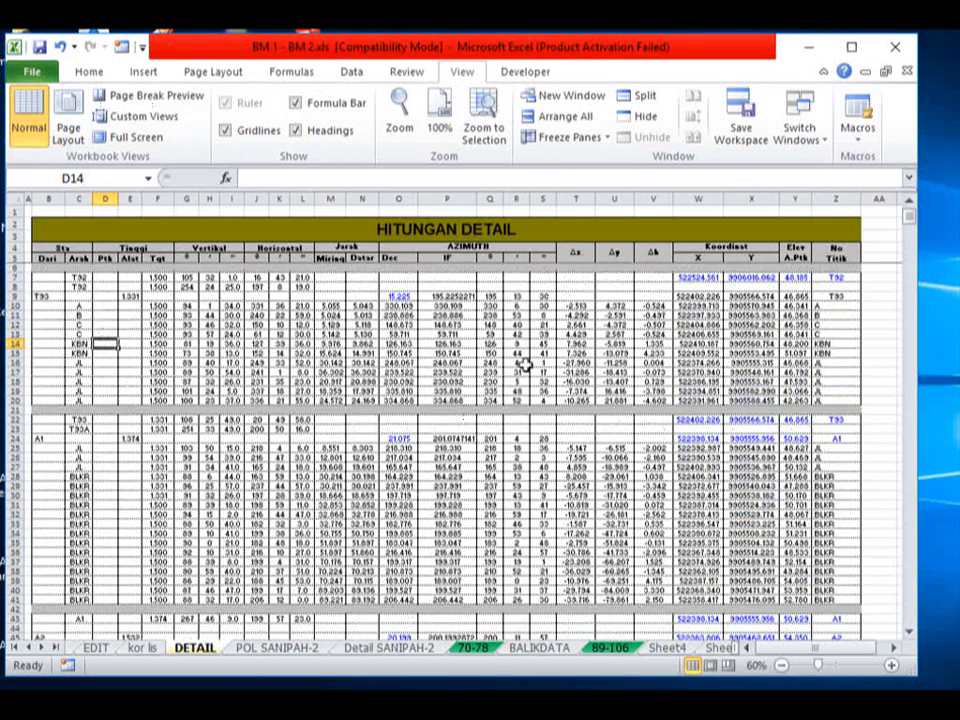
Open the print preview of the DETAIL sheet.
click(33, 73)
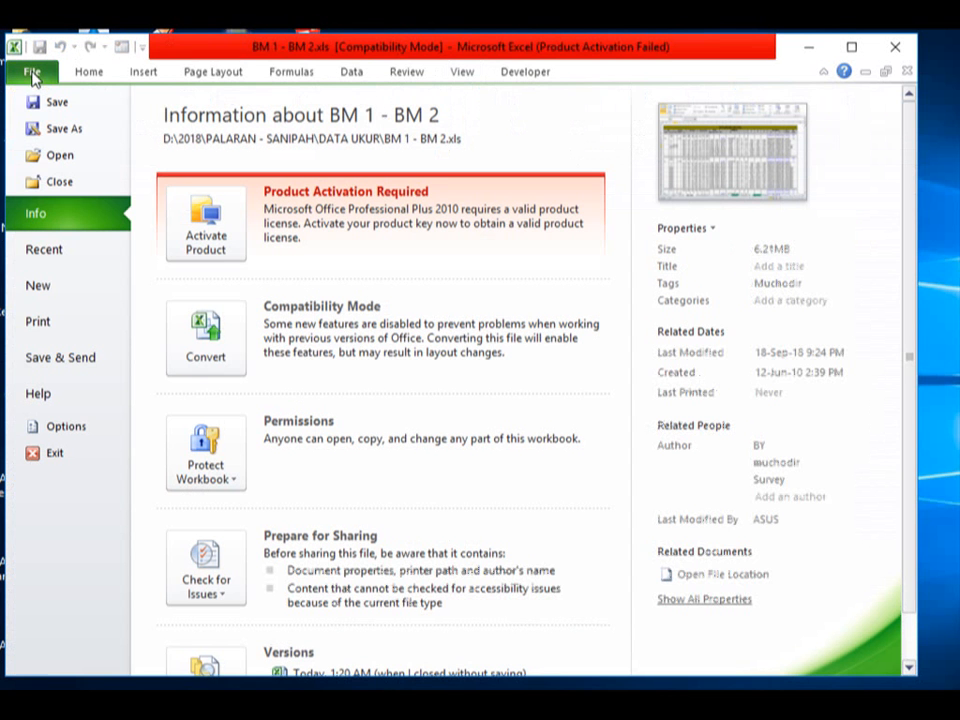
click(38, 322)
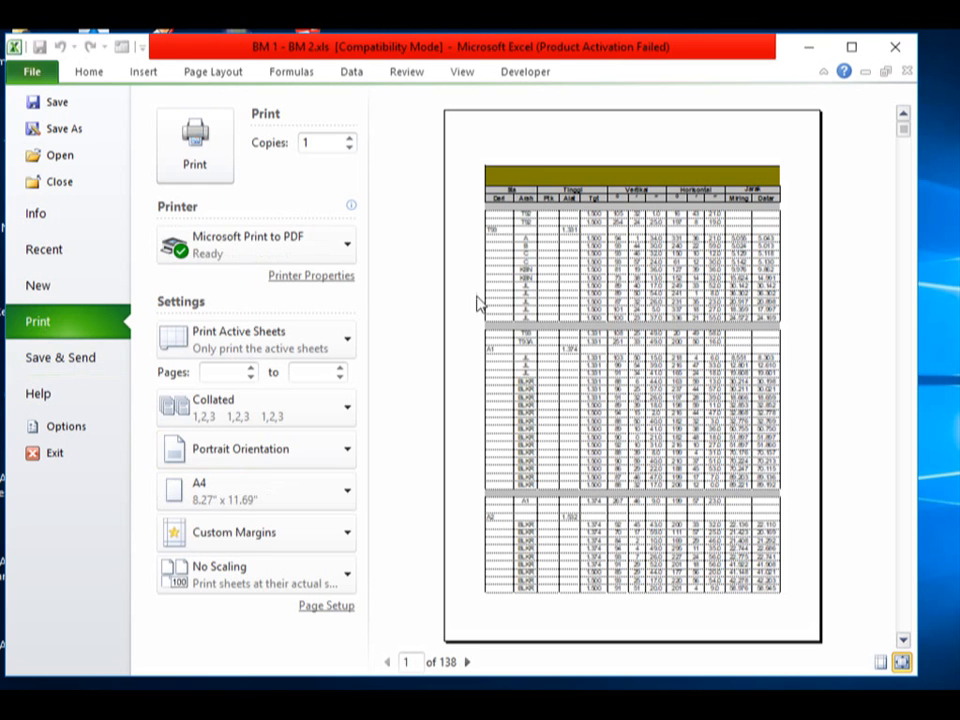
Select the EPSON L120 Series as the printer for the DETAIL sheet.
click(348, 250)
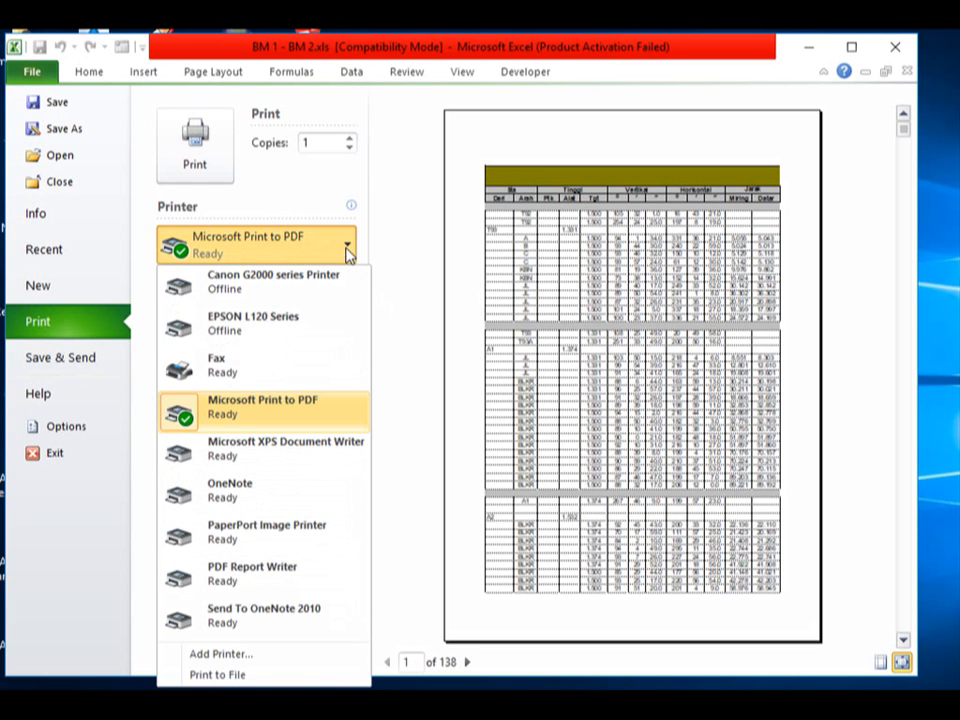
click(260, 330)
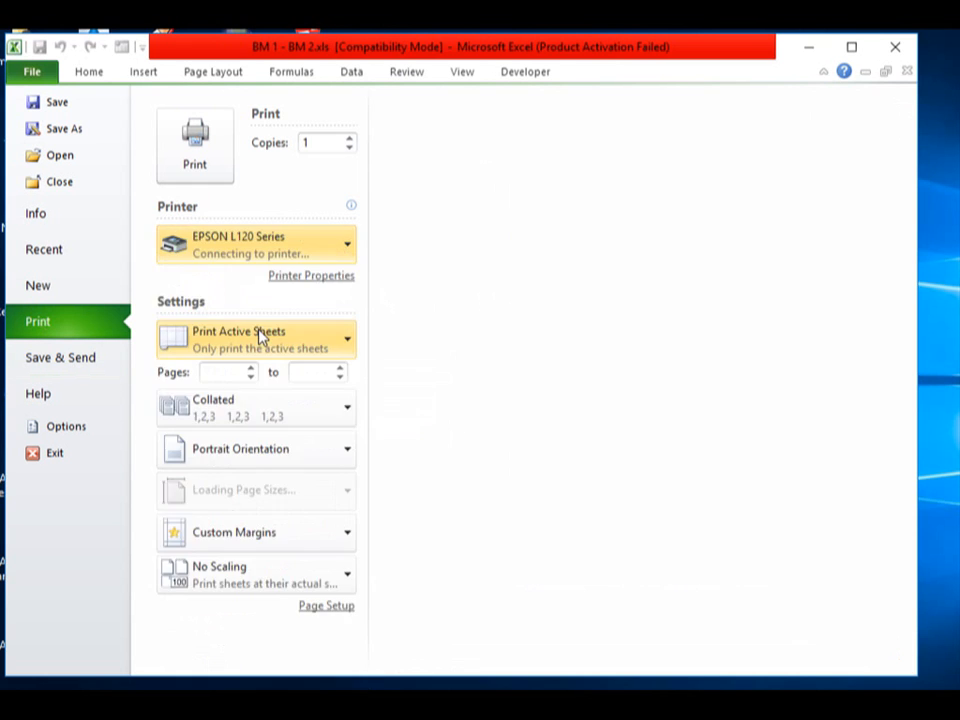
Set the DETAIL sheet's print scaling to 75% of normal size and its page orientation to landscape.
click(336, 617)
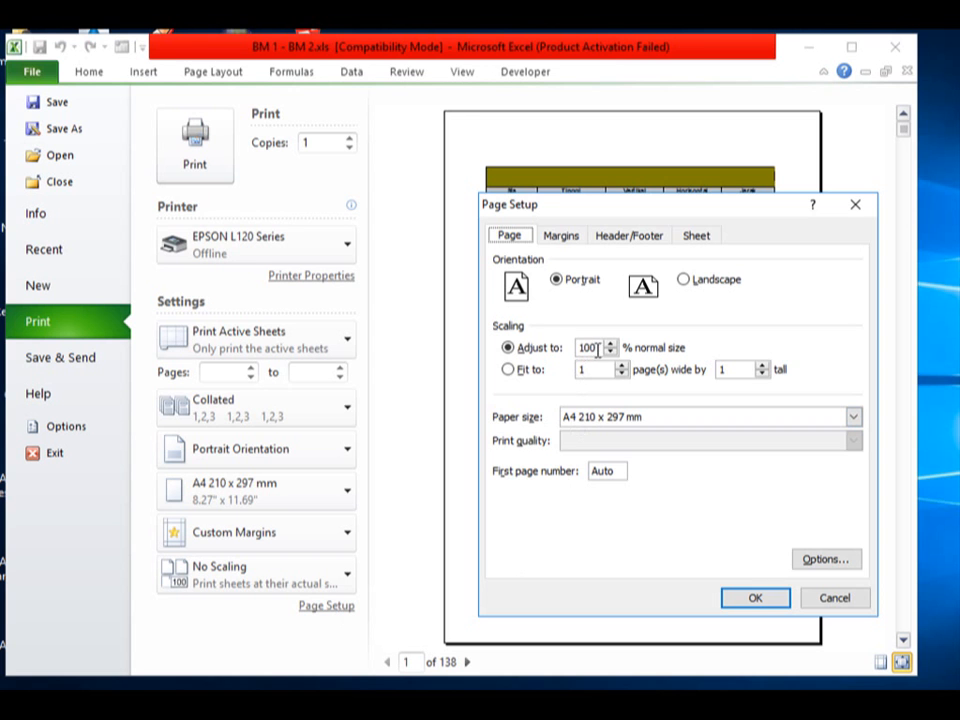
drag(597, 348, 557, 353)
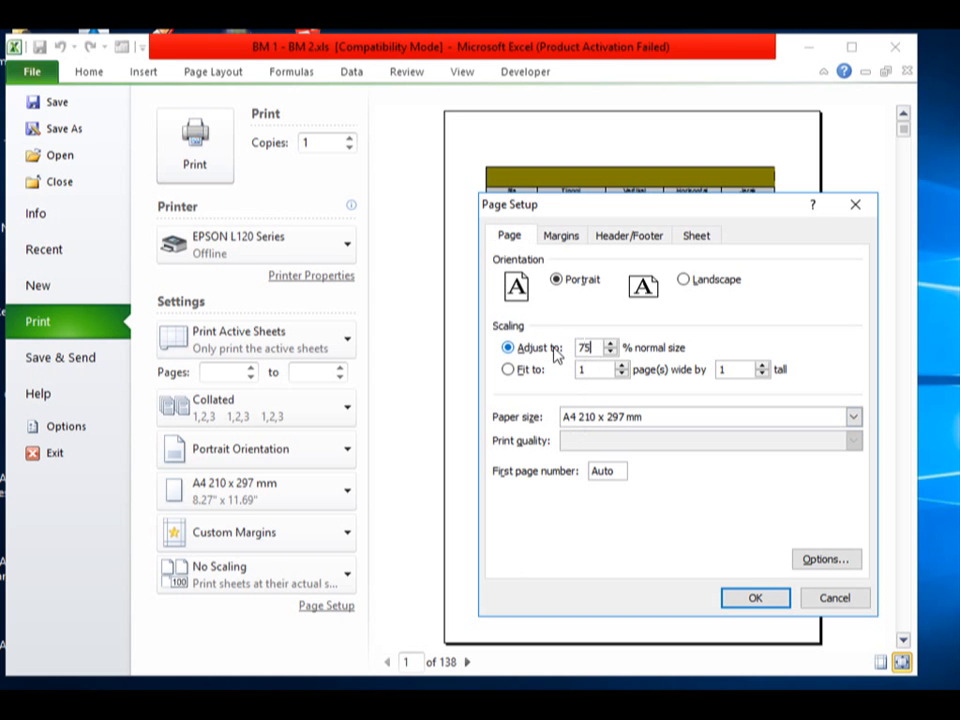
text(75)
click(757, 600)
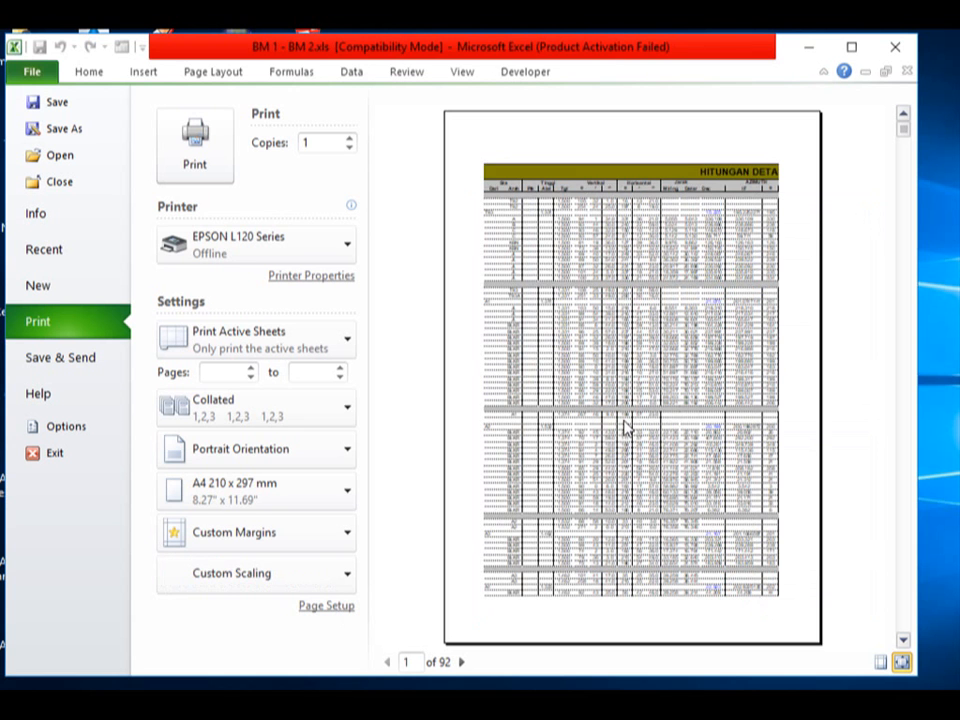
click(339, 462)
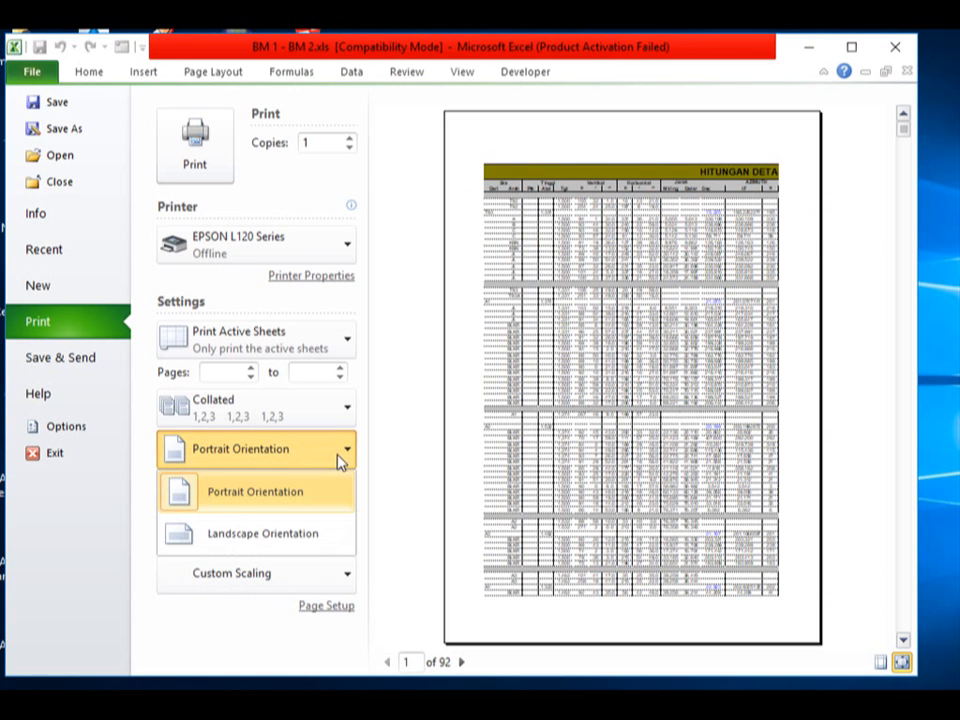
click(305, 536)
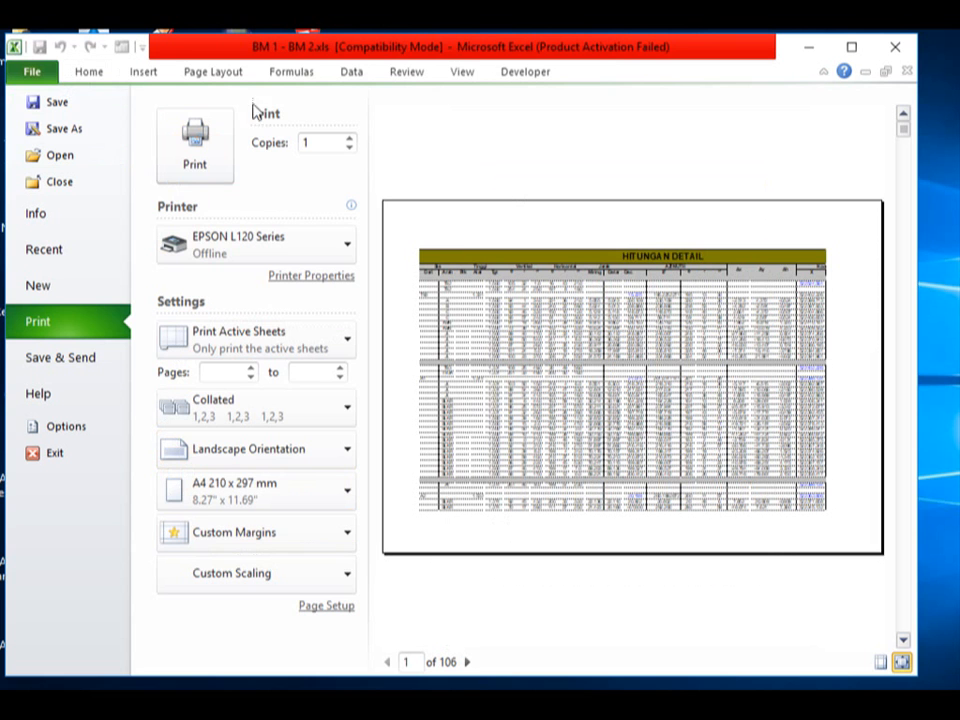
Switch the DETAIL sheet to Page Break Preview and move the vertical page break out to the table's last column, Z.
click(466, 73)
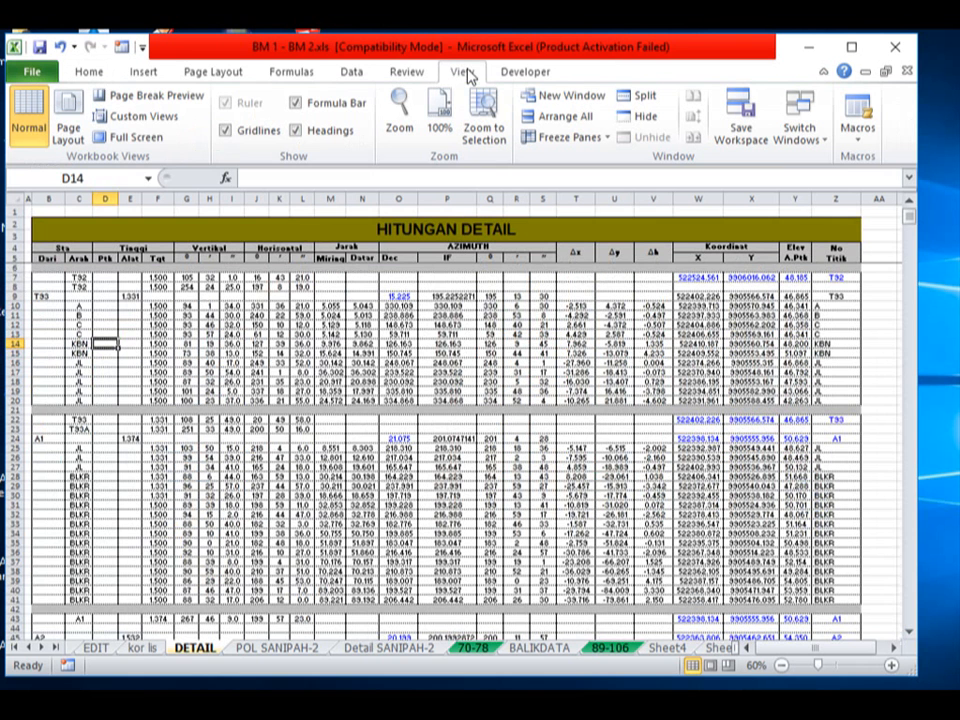
click(157, 101)
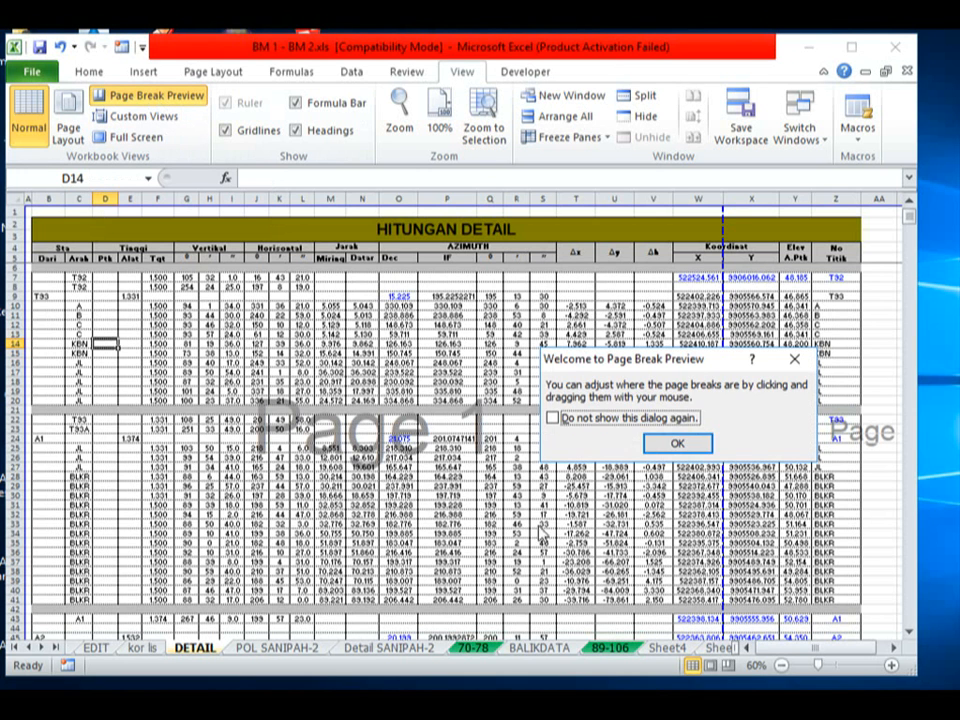
click(681, 444)
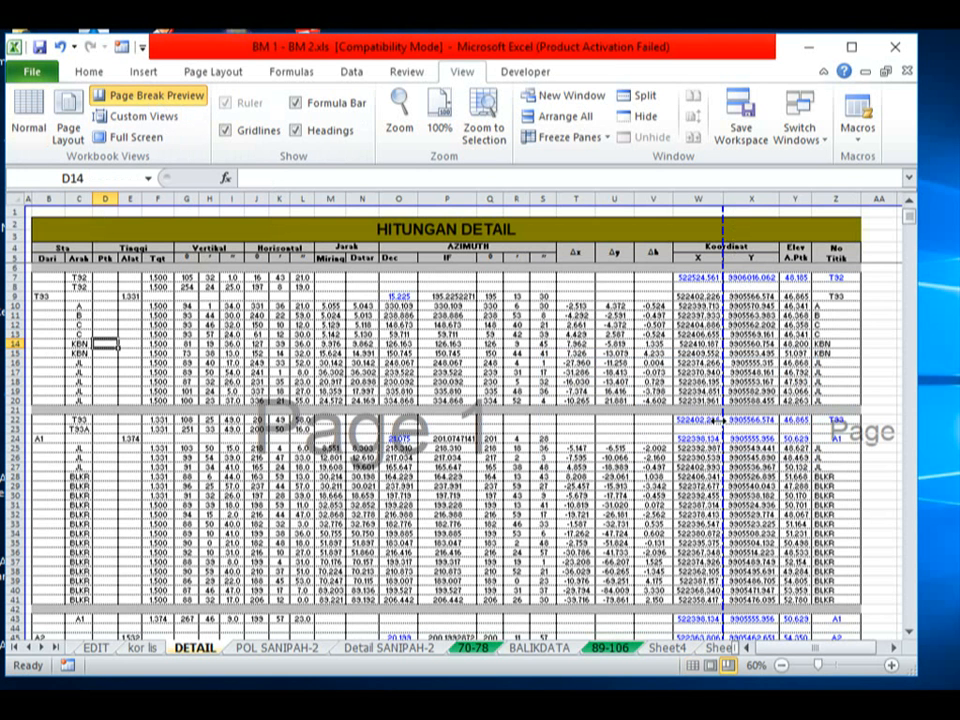
drag(723, 421, 855, 427)
click(514, 439)
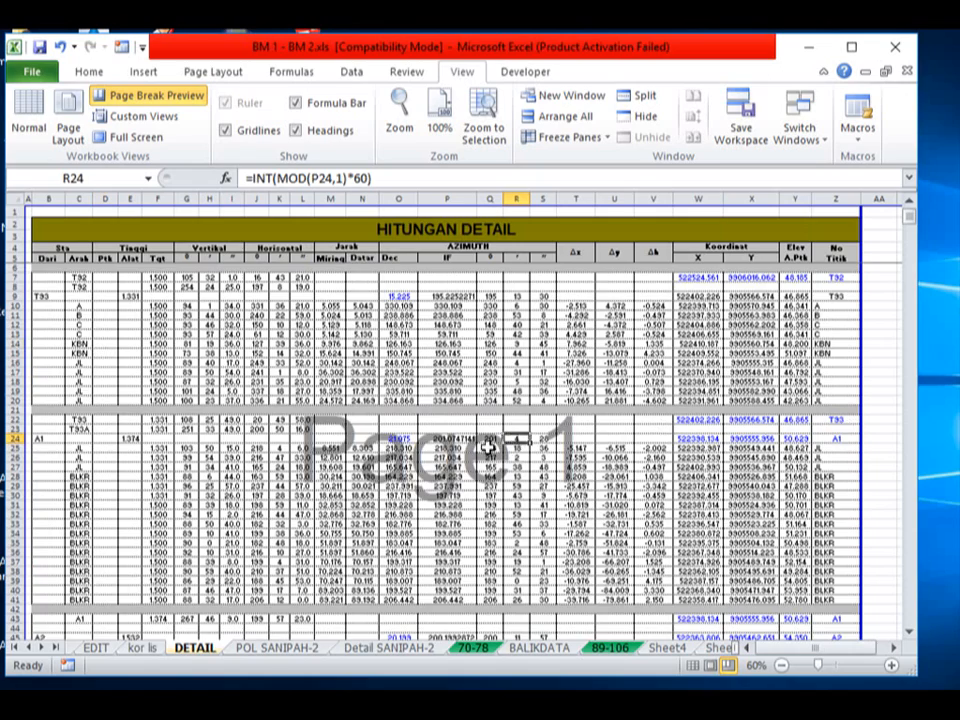
scroll(487, 449, down, 6)
scroll(487, 449, up, 6)
scroll(329, 450, down, 2)
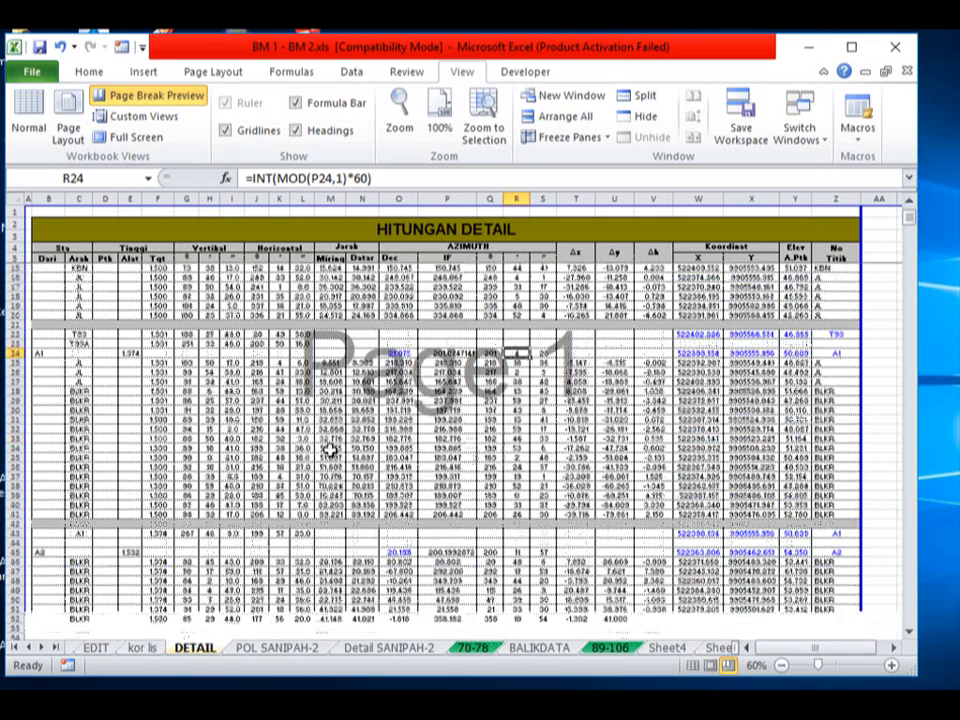
scroll(311, 428, up, 3)
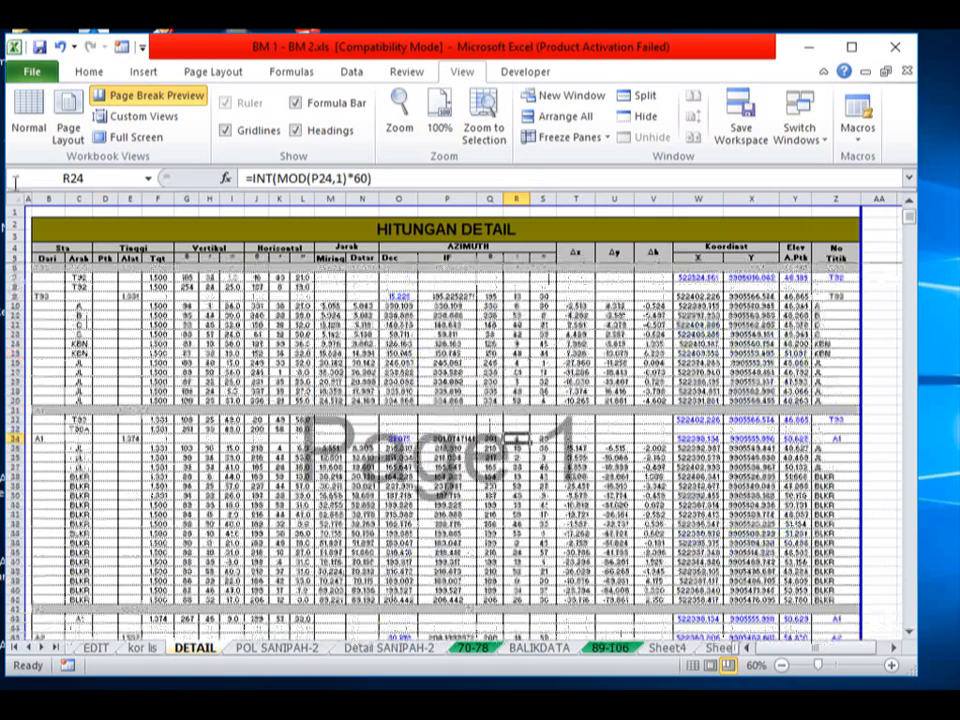
Examine the first five pages of the DETAIL sheet's print preview for the title and heading rows, and return to the sheet.
click(24, 76)
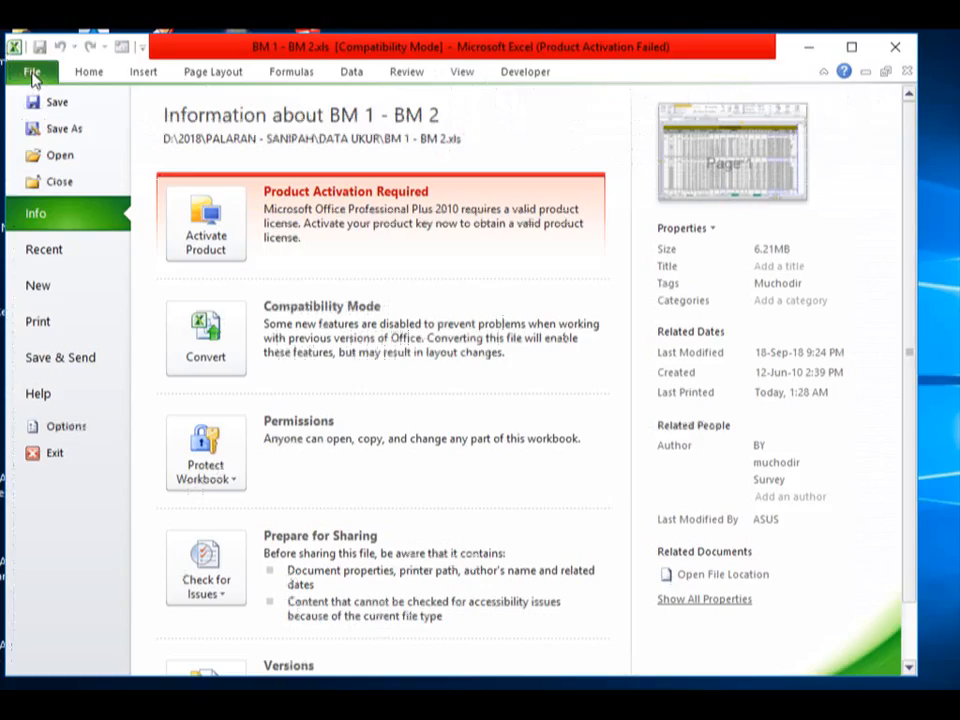
click(45, 325)
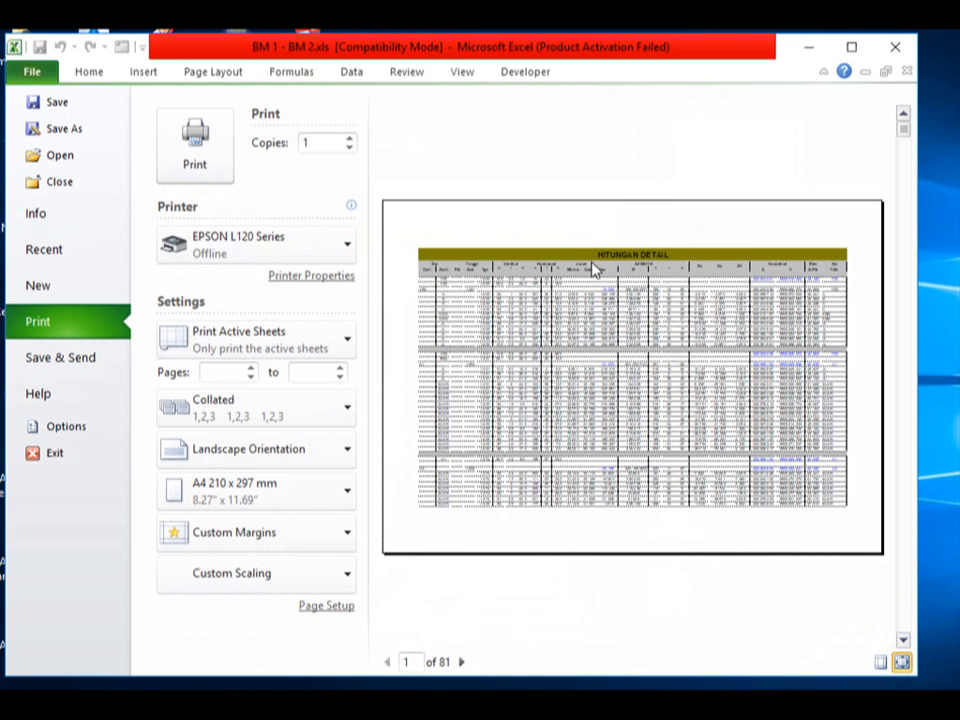
click(463, 662)
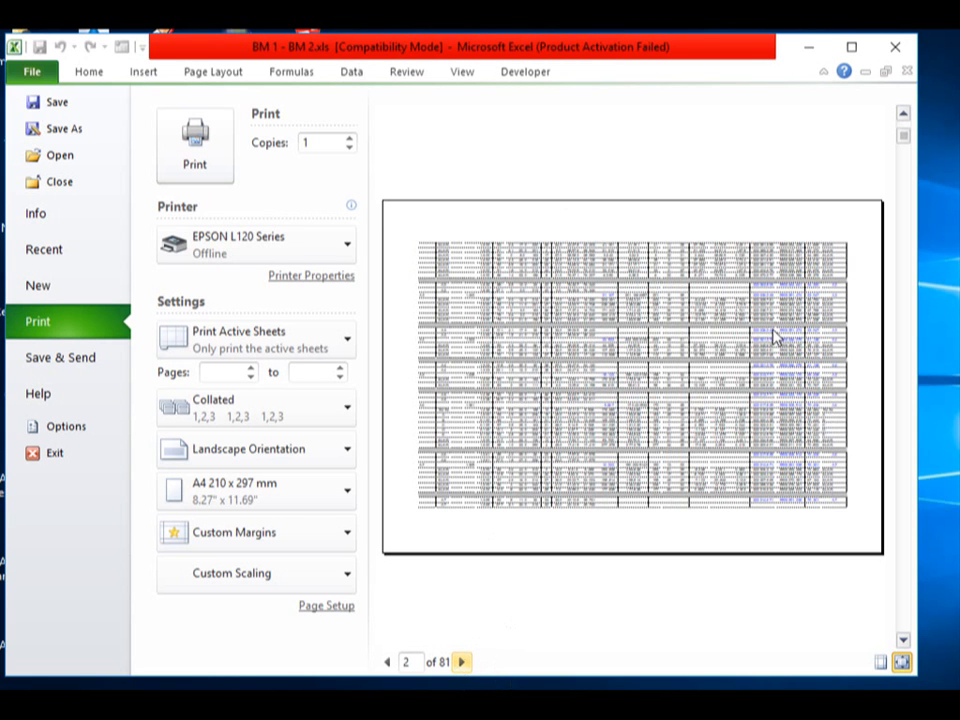
click(463, 663)
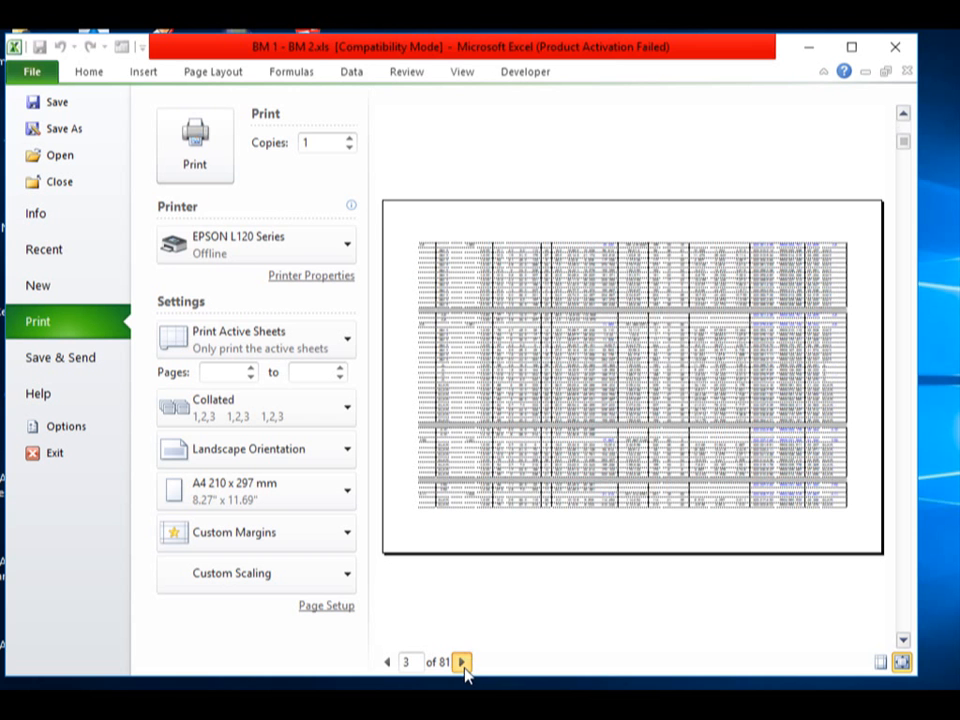
click(463, 663)
click(463, 663)
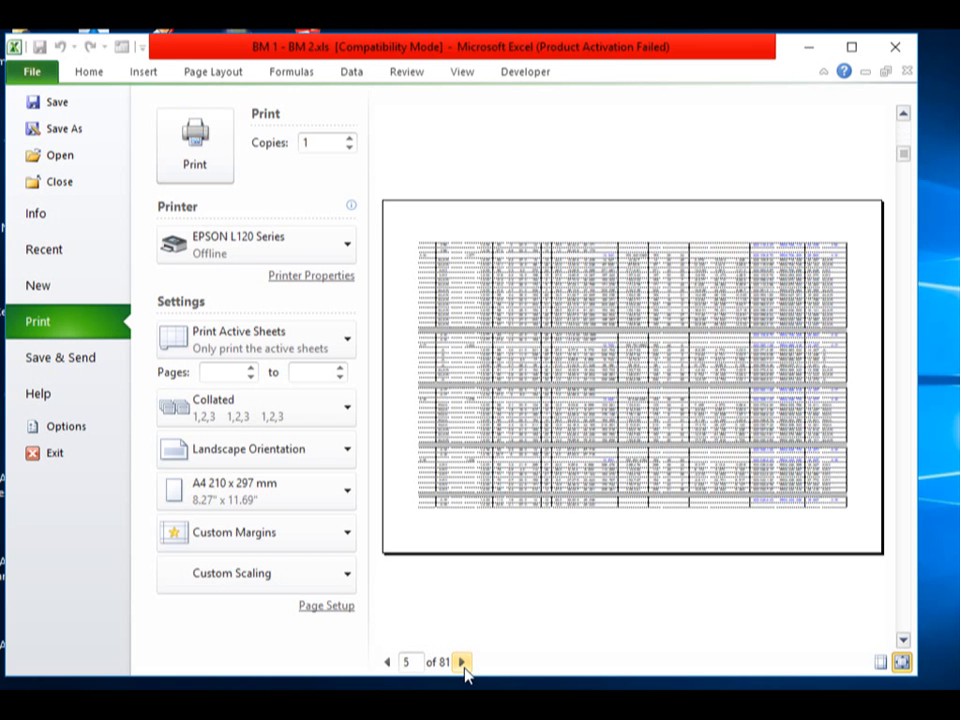
click(388, 663)
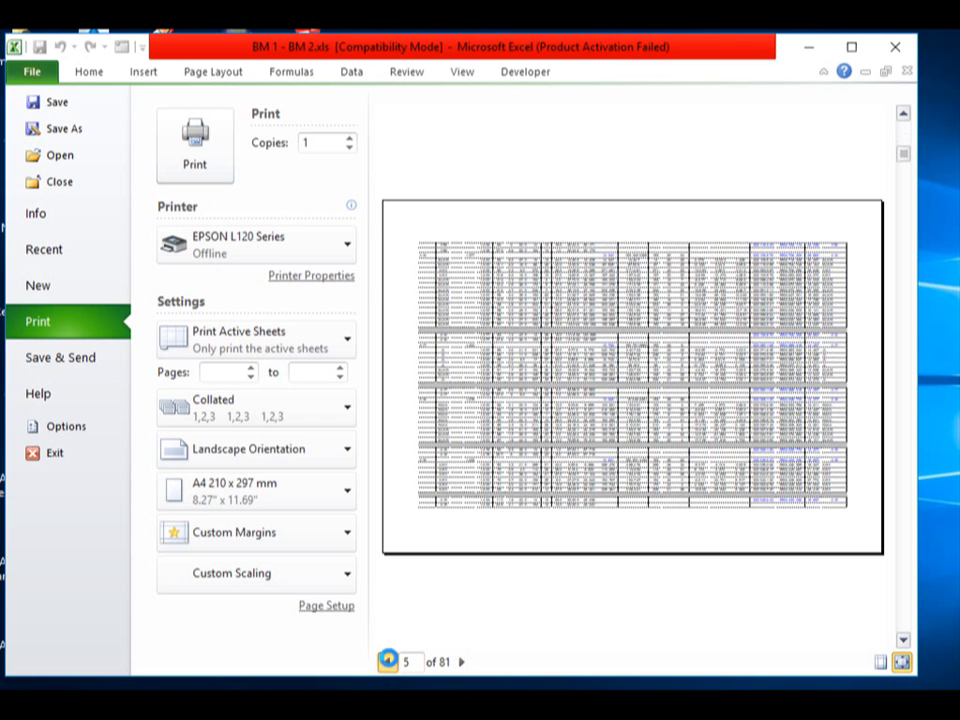
click(388, 663)
click(388, 663)
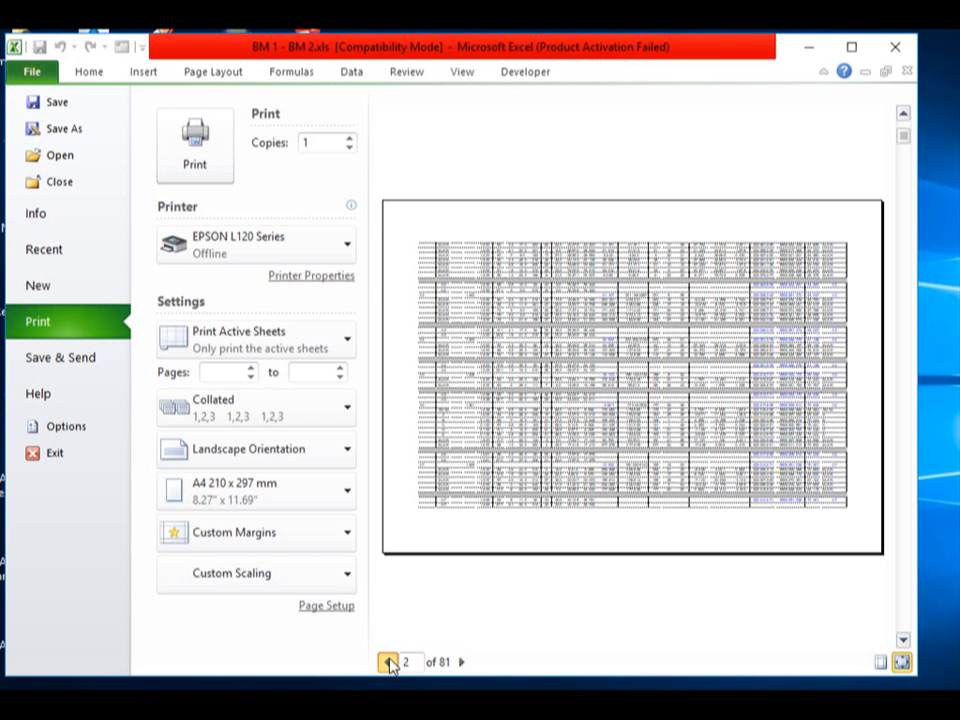
click(388, 663)
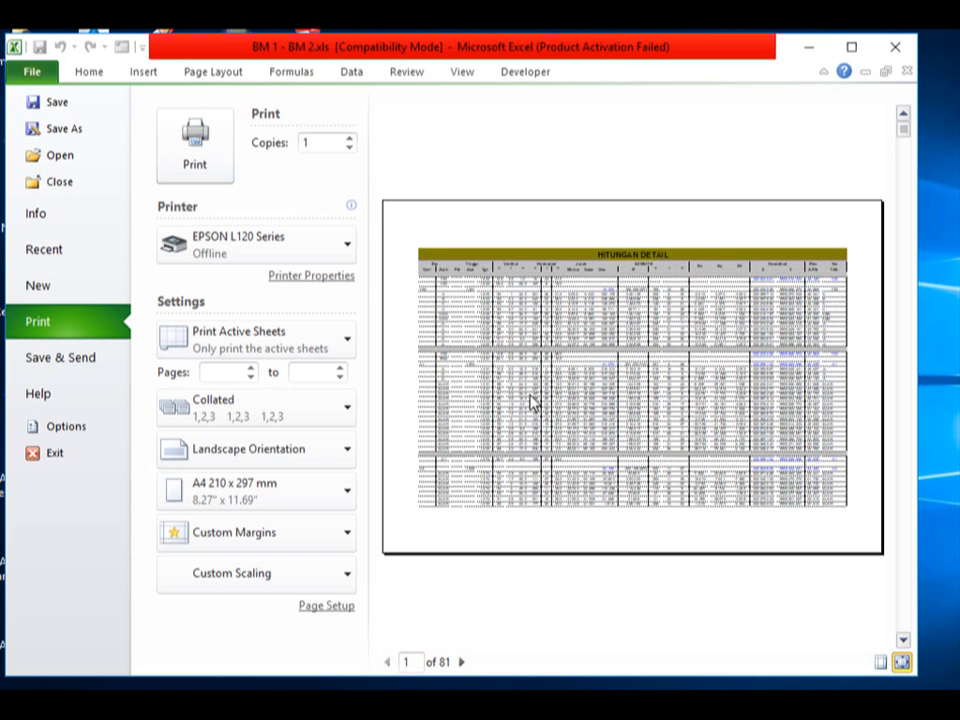
click(89, 72)
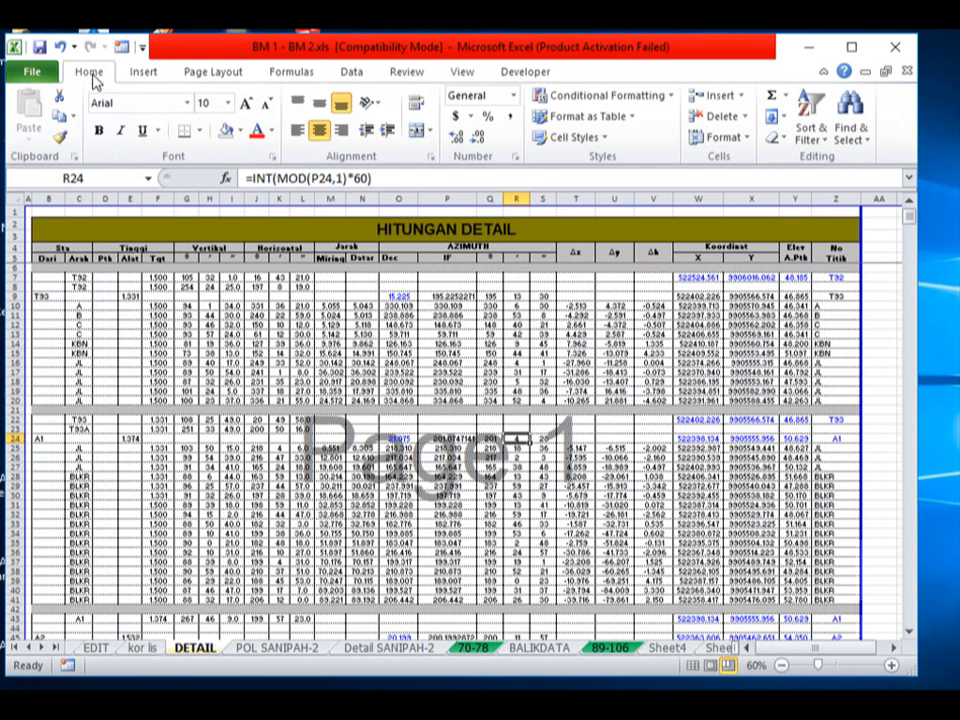
click(273, 488)
scroll(273, 488, up, 5)
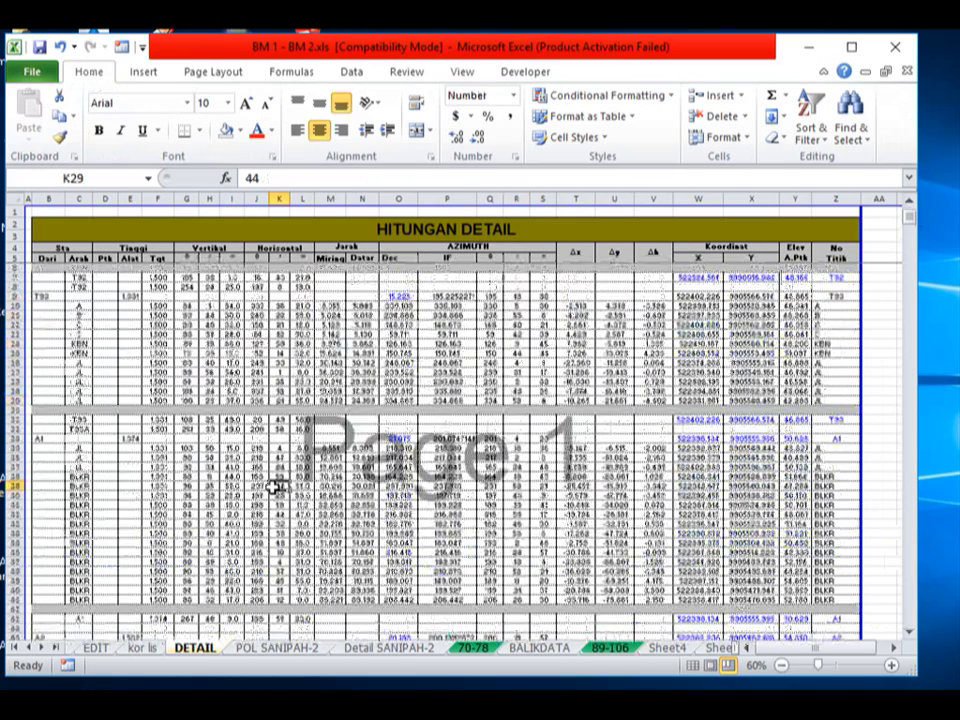
click(302, 411)
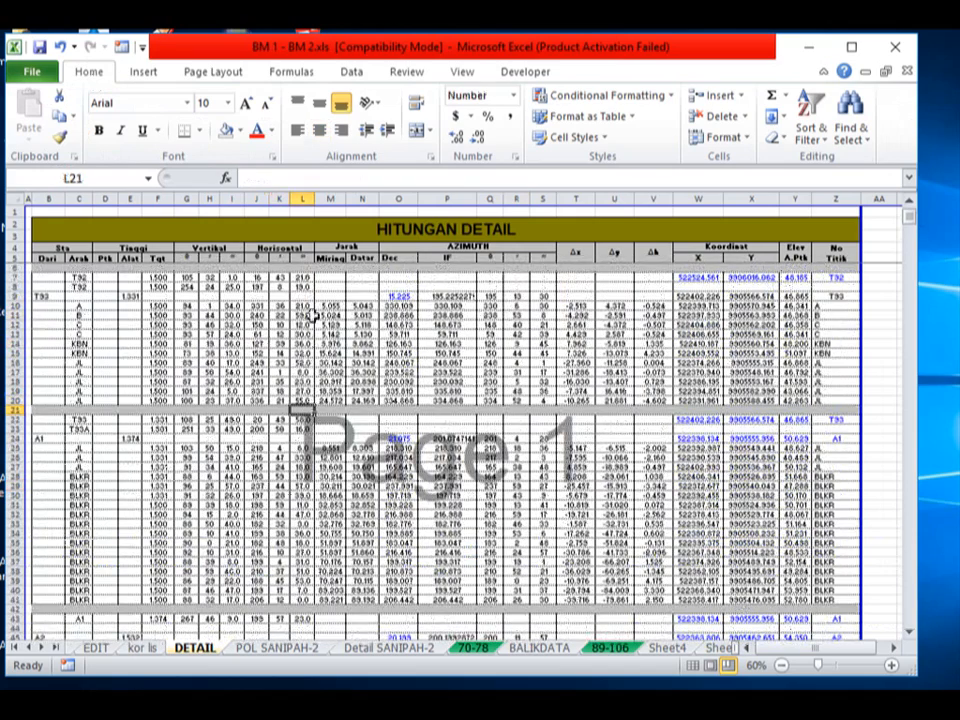
Set rows 1 to 5 ($1:$5) of the DETAIL sheet as the print title rows to repeat at the top.
click(206, 74)
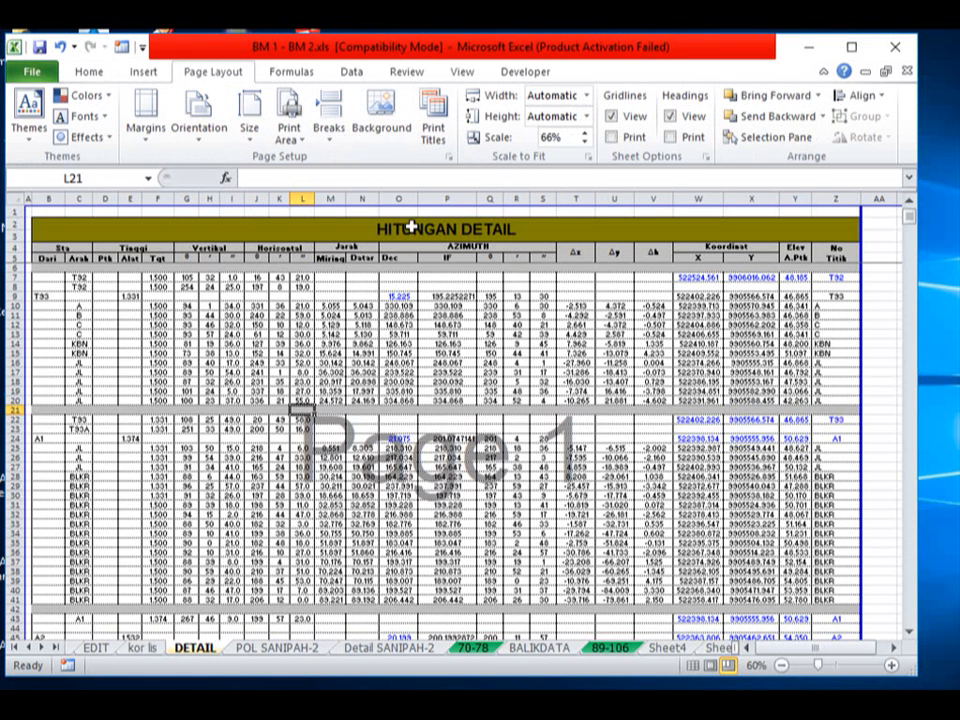
click(434, 130)
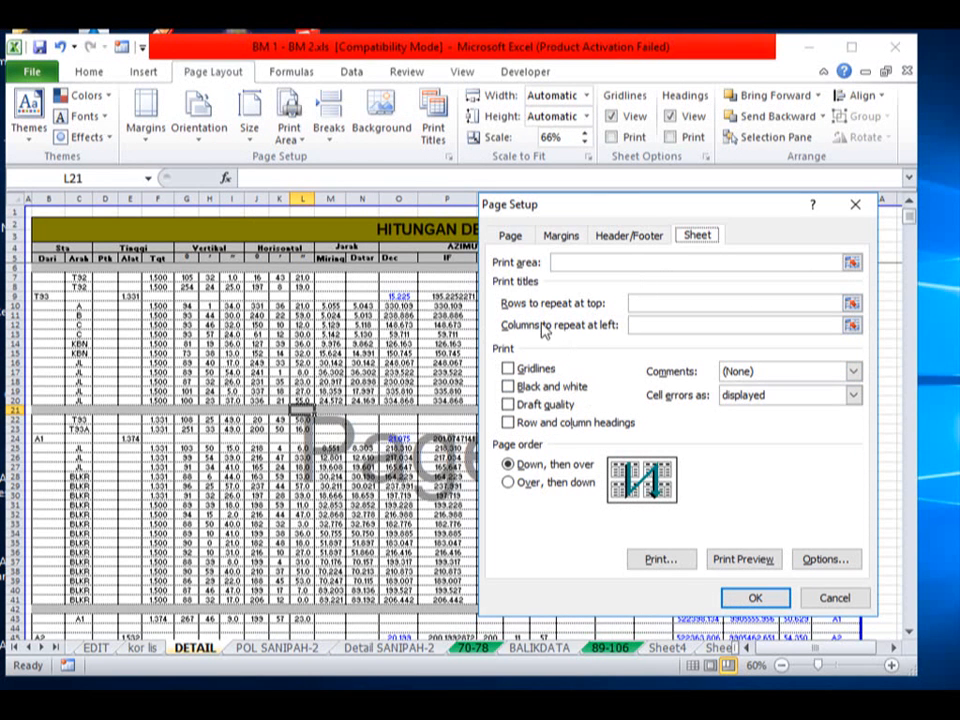
click(649, 305)
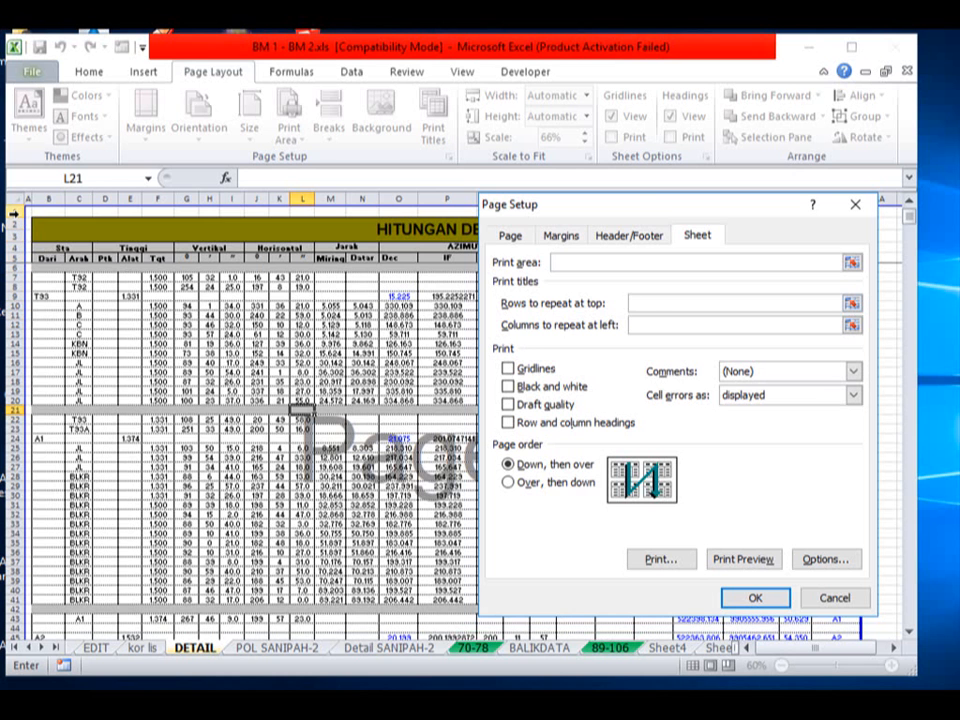
drag(14, 213, 14, 258)
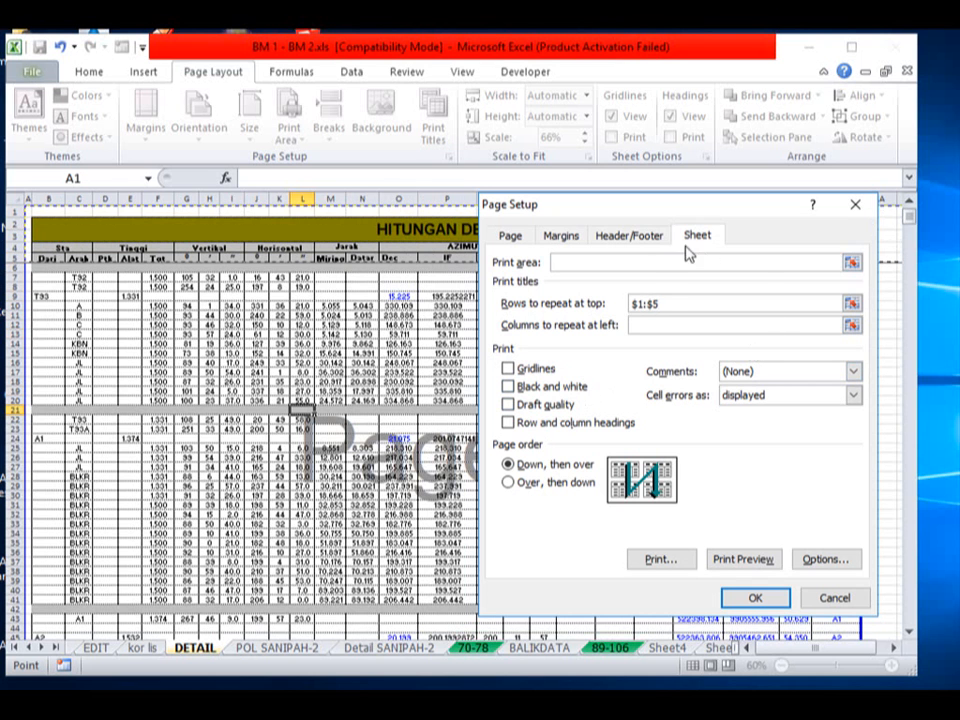
Set columns B to Z ($B:$Z) as the print title columns to repeat at the left, and apply the page setup.
click(657, 329)
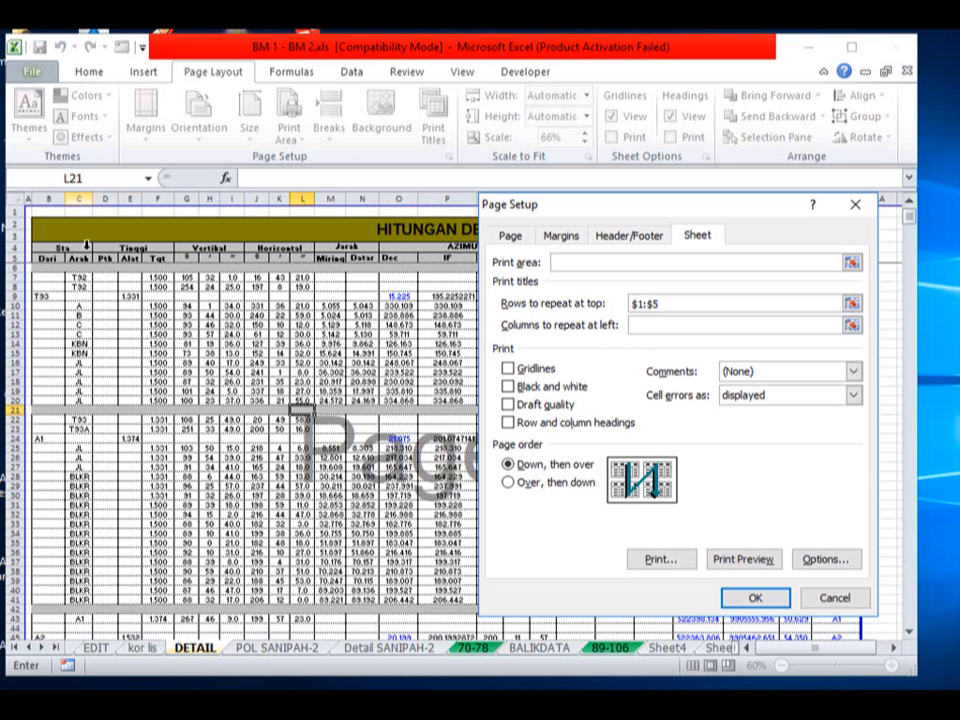
drag(50, 198, 658, 281)
drag(818, 295, 820, 296)
drag(700, 215, 632, 155)
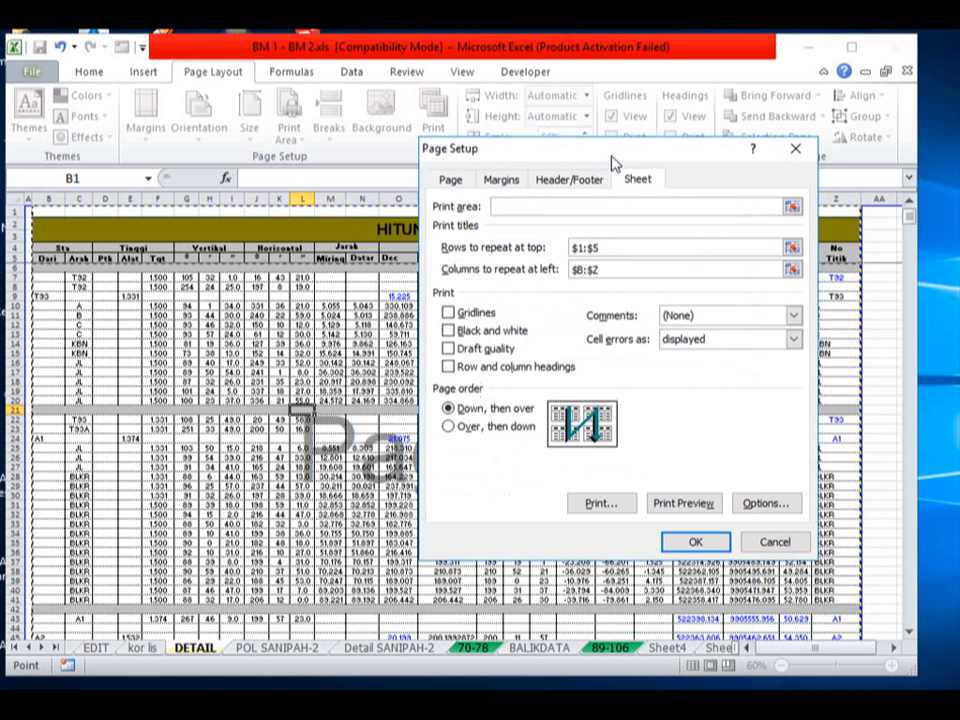
click(690, 542)
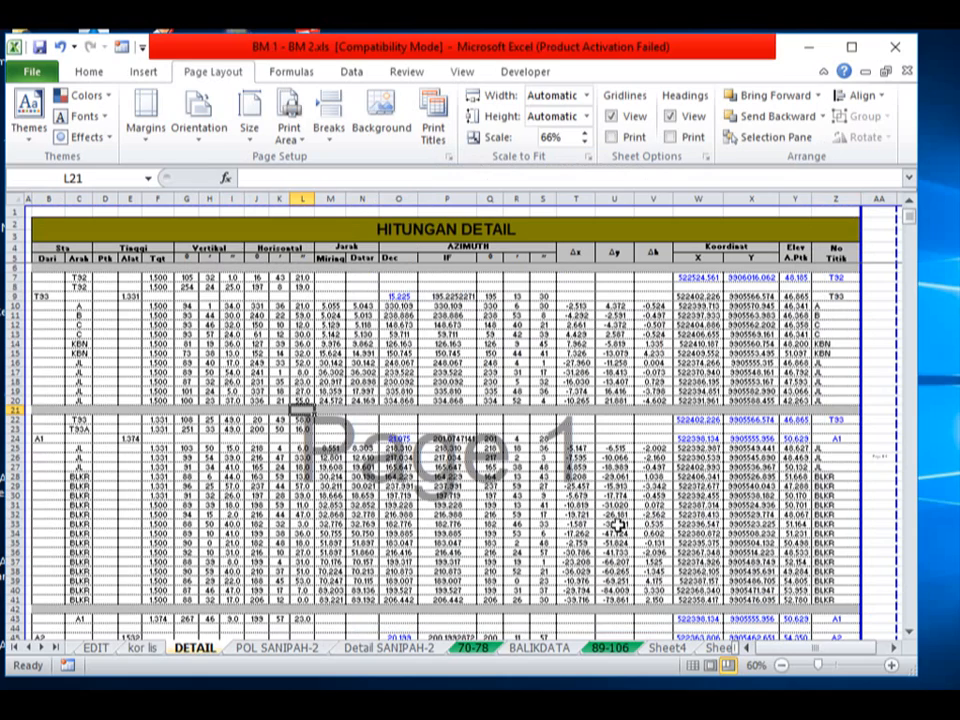
Pull the outer print boundary back to column Z to exclude the blank columns beyond the table.
click(618, 525)
scroll(895, 507, right, 3)
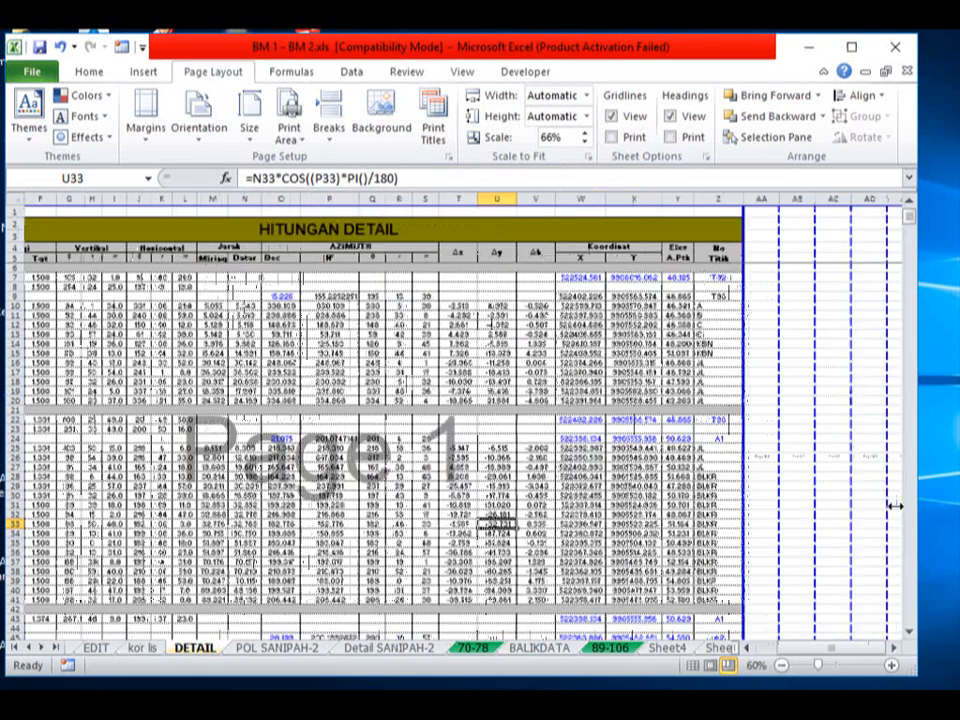
drag(895, 507, 870, 507)
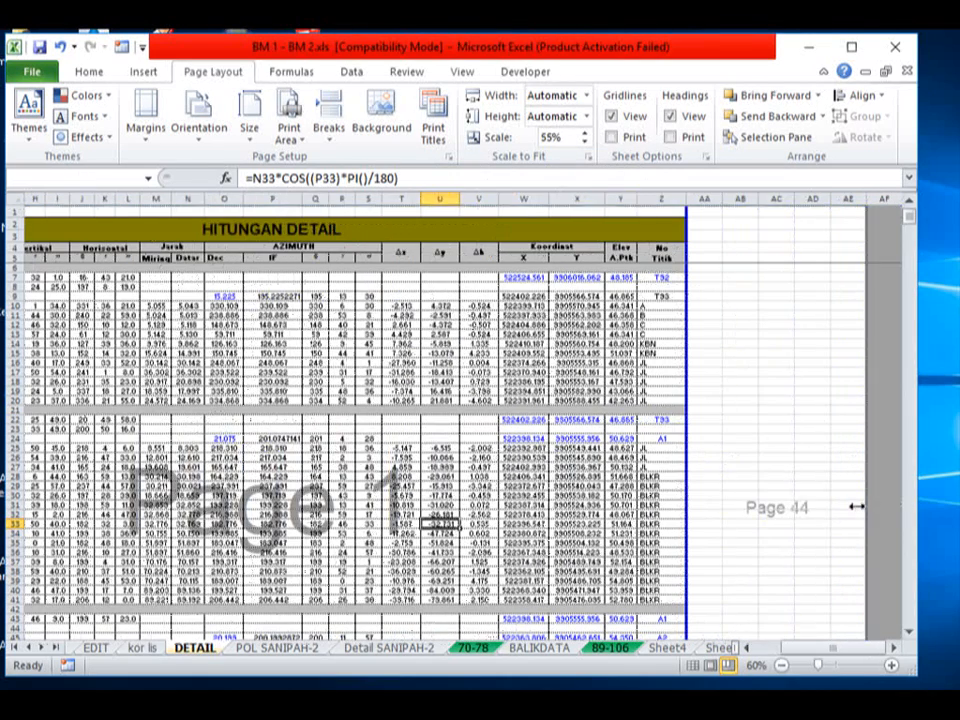
click(638, 515)
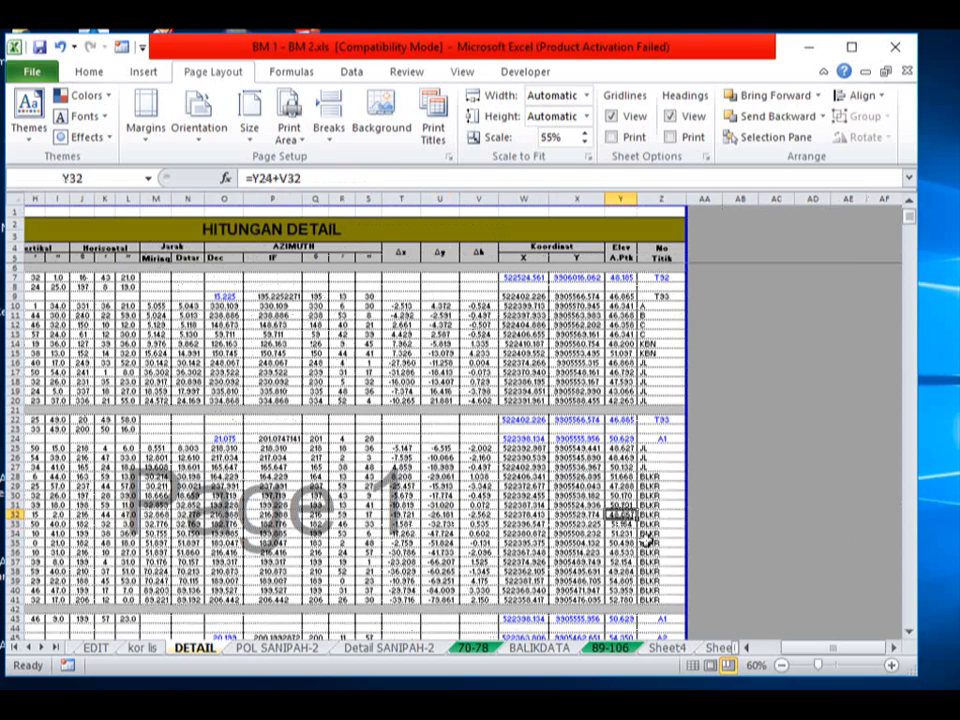
drag(813, 652, 754, 658)
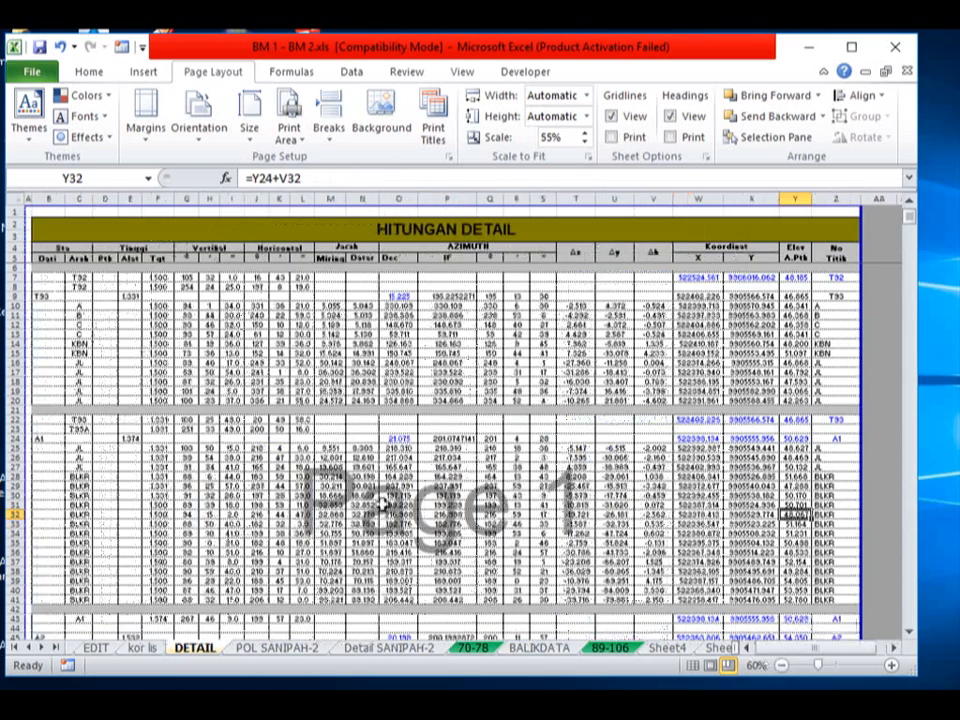
click(187, 450)
scroll(118, 430, down, 3)
scroll(118, 430, up, 3)
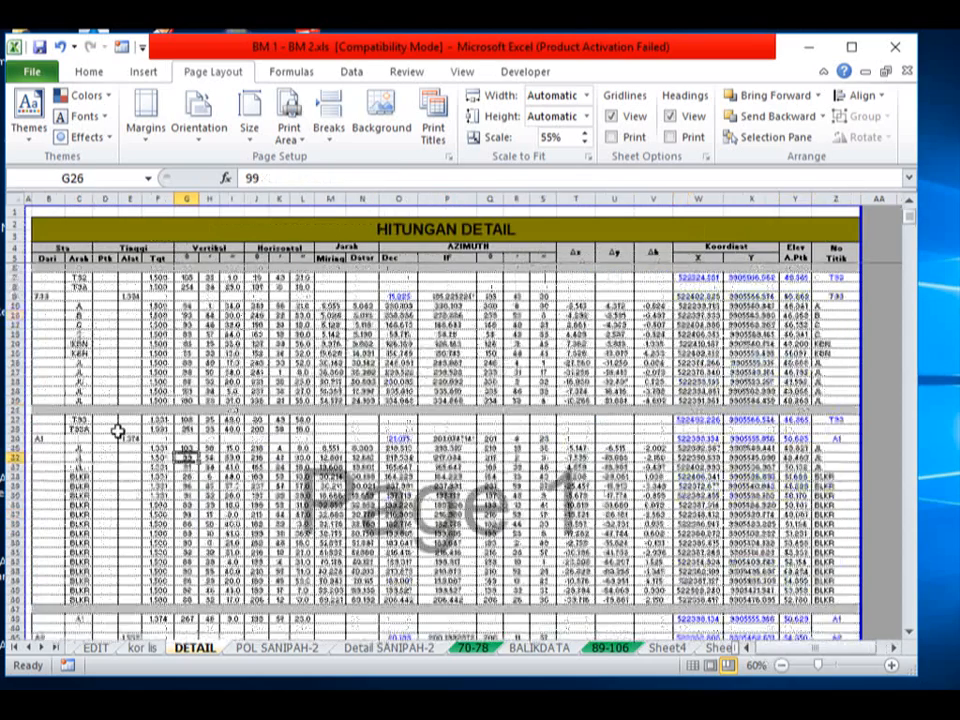
click(106, 420)
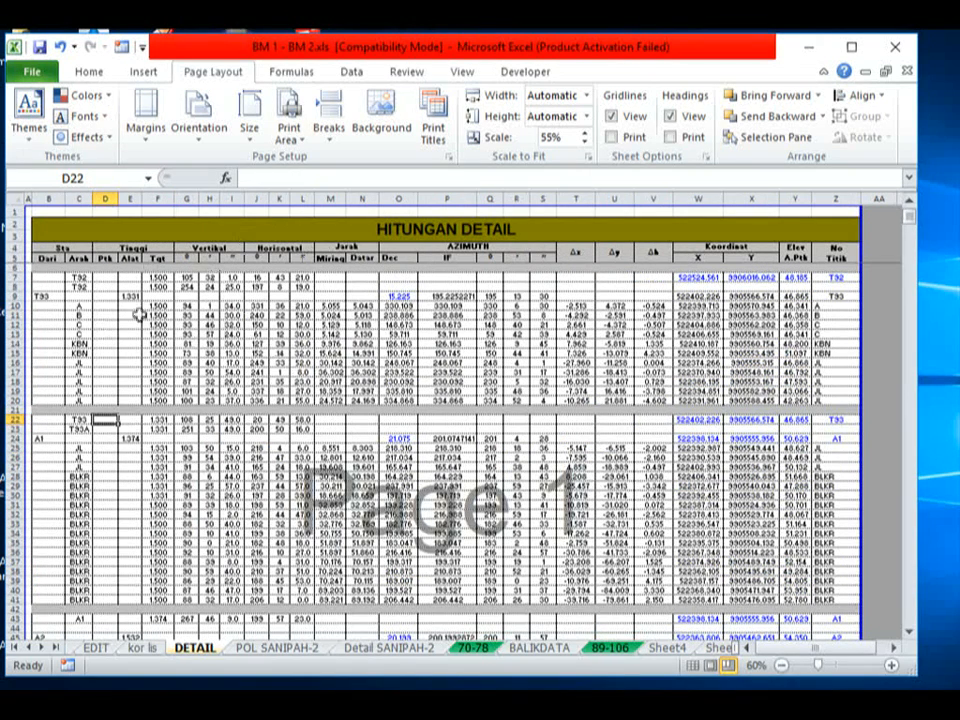
Set the print scaling of the DETAIL sheet to 70% of normal size from its print preview.
click(33, 75)
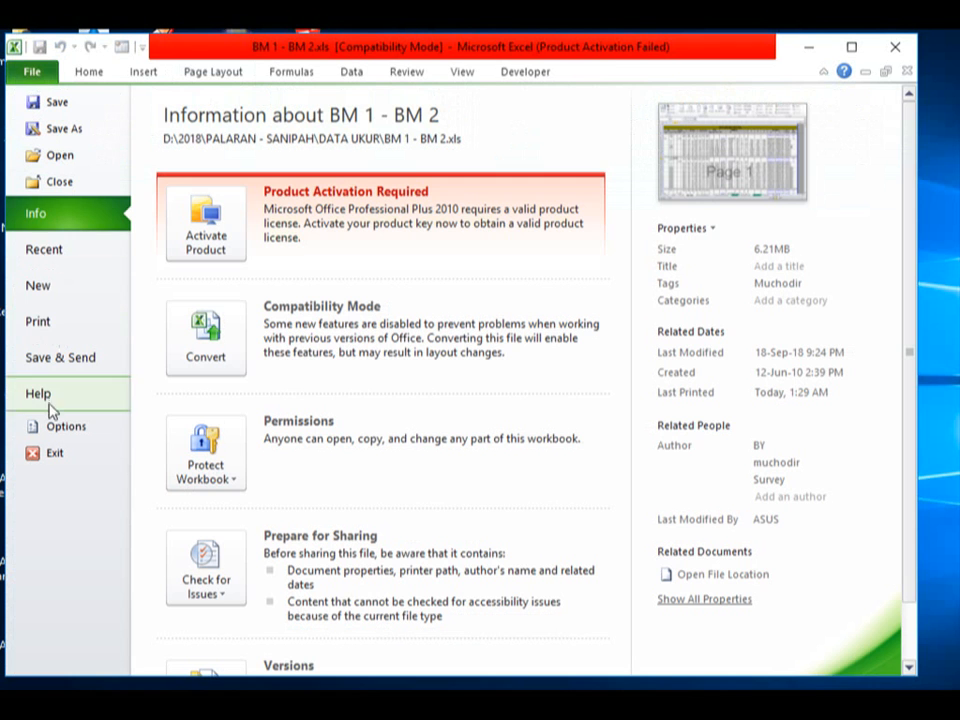
click(48, 330)
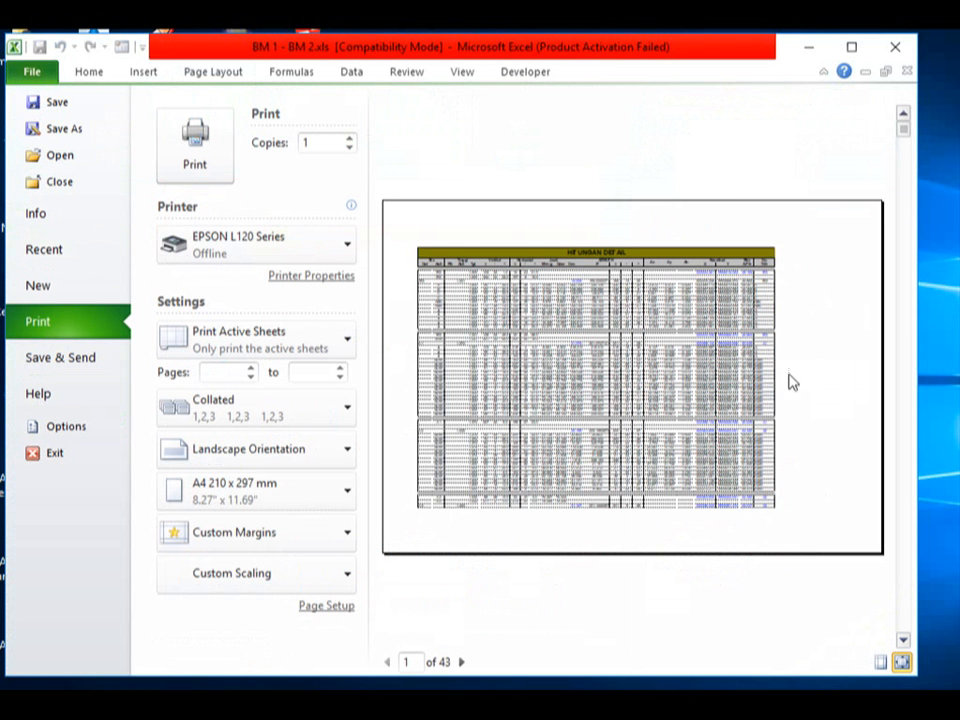
click(331, 607)
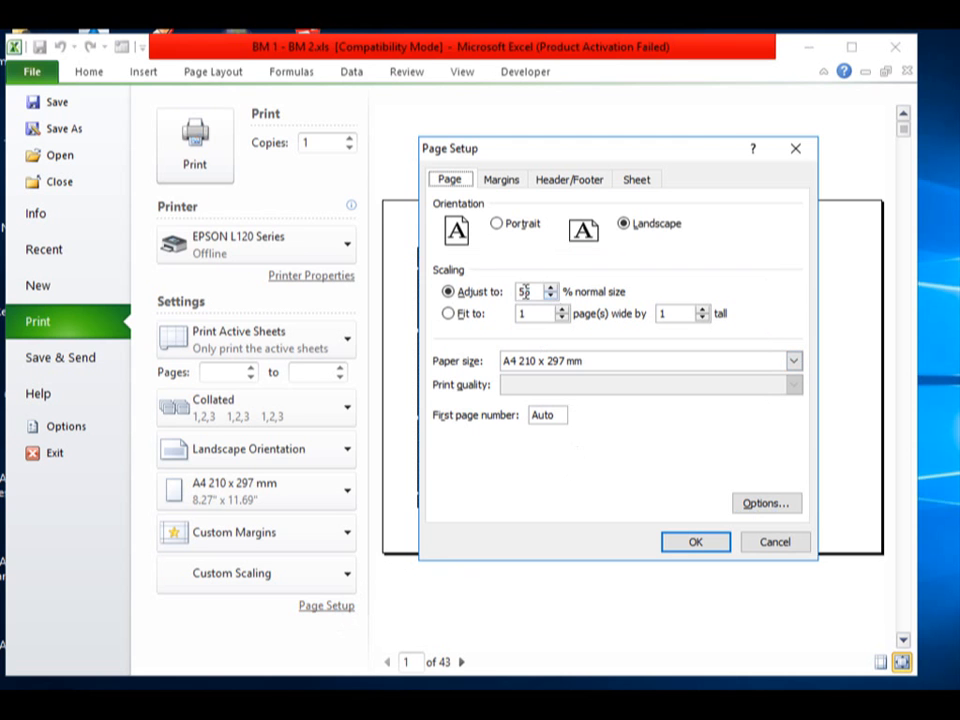
drag(534, 292, 520, 292)
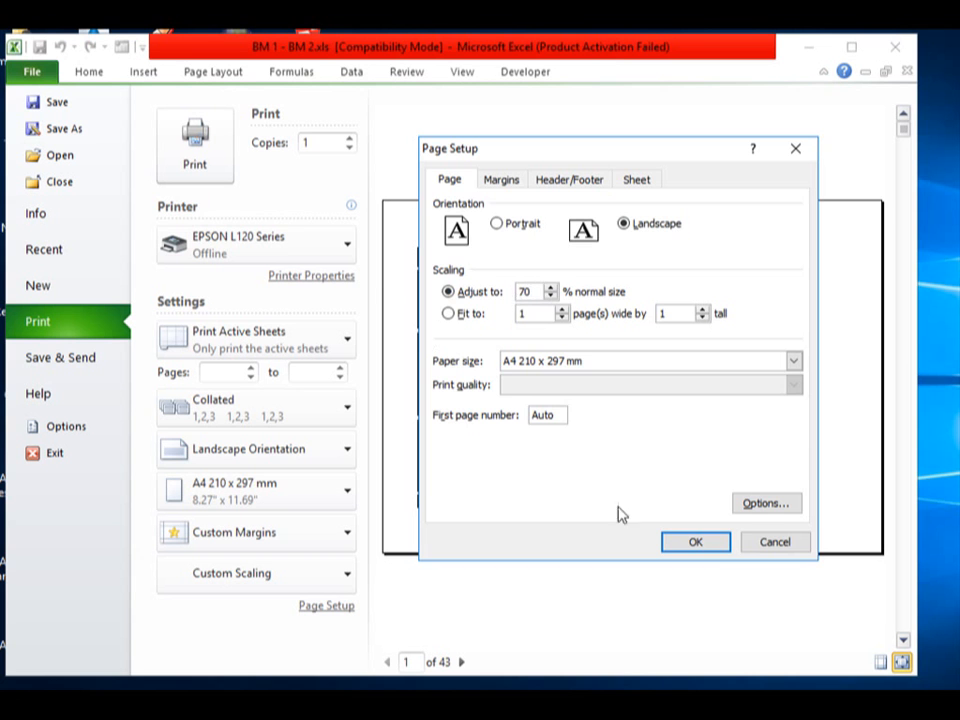
click(697, 543)
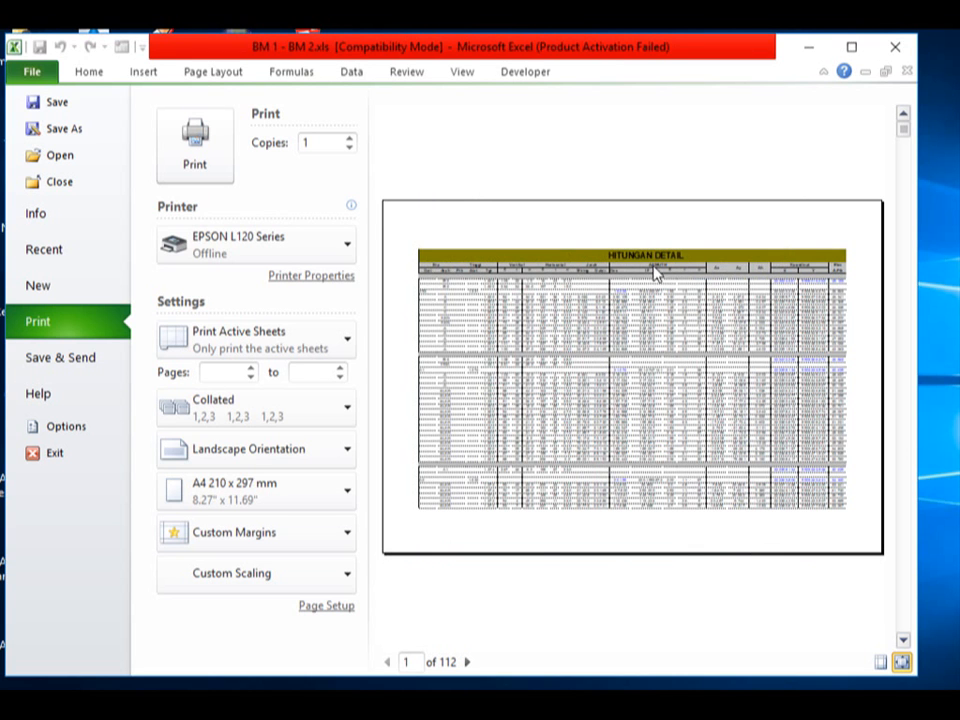
Examine the print preview pages up to page 11 for the repeated title and heading rows, and go back to page 7.
click(467, 662)
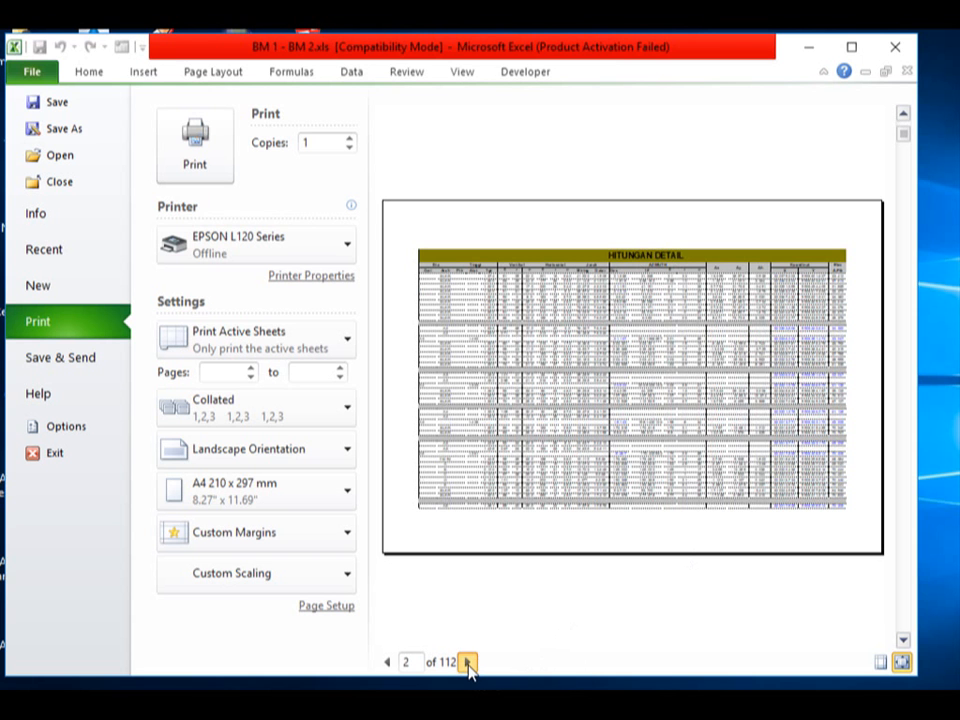
click(467, 662)
click(467, 662)
click(467, 662)
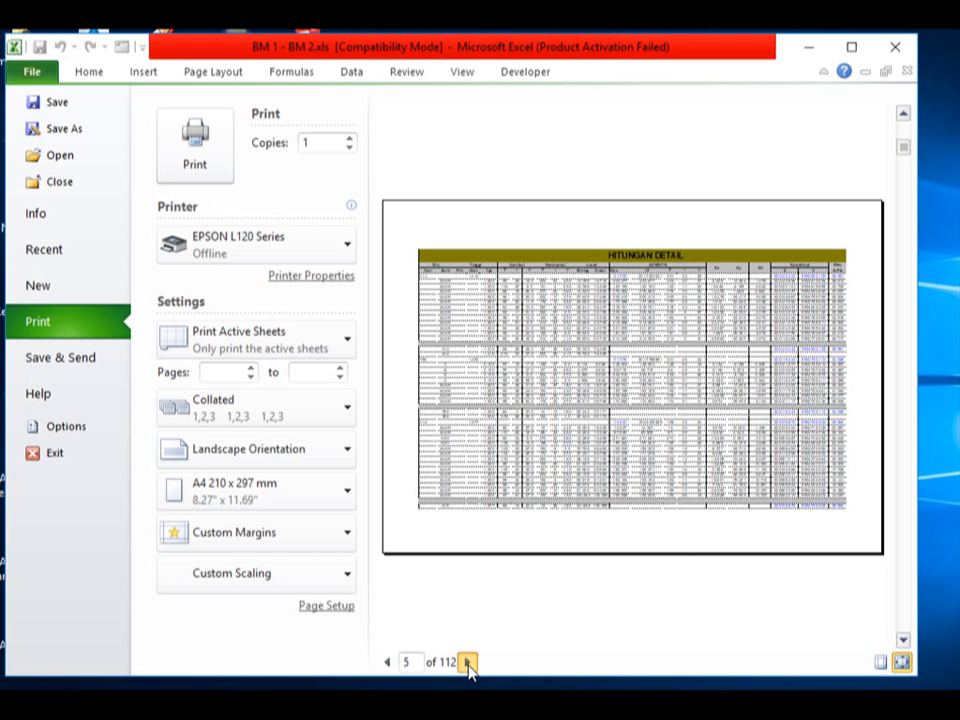
click(467, 662)
click(467, 662)
click(467, 662)
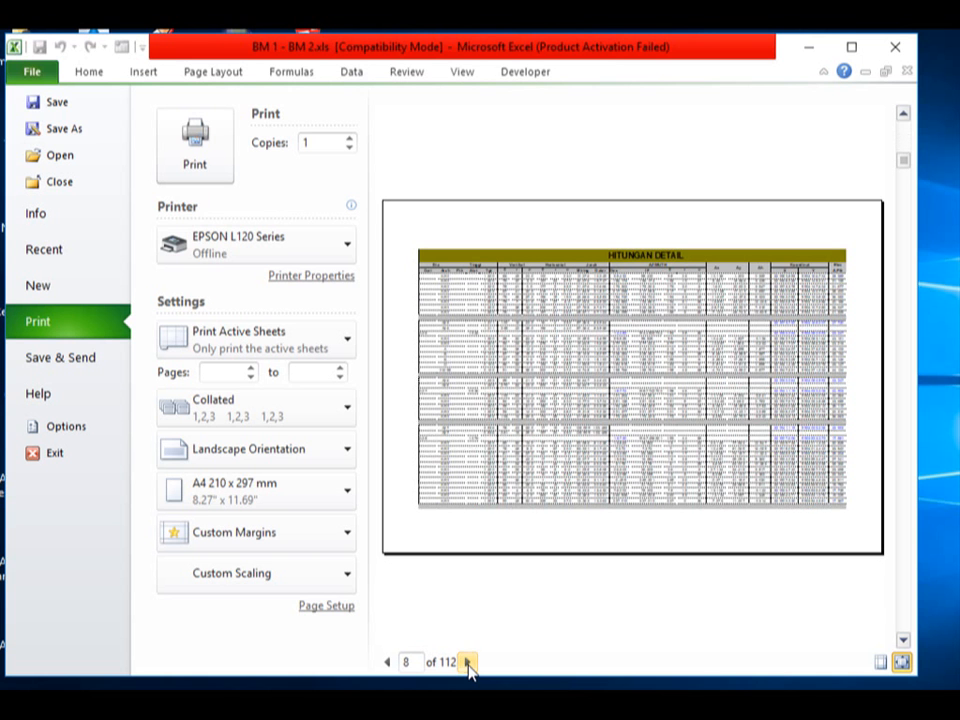
click(467, 662)
click(467, 662)
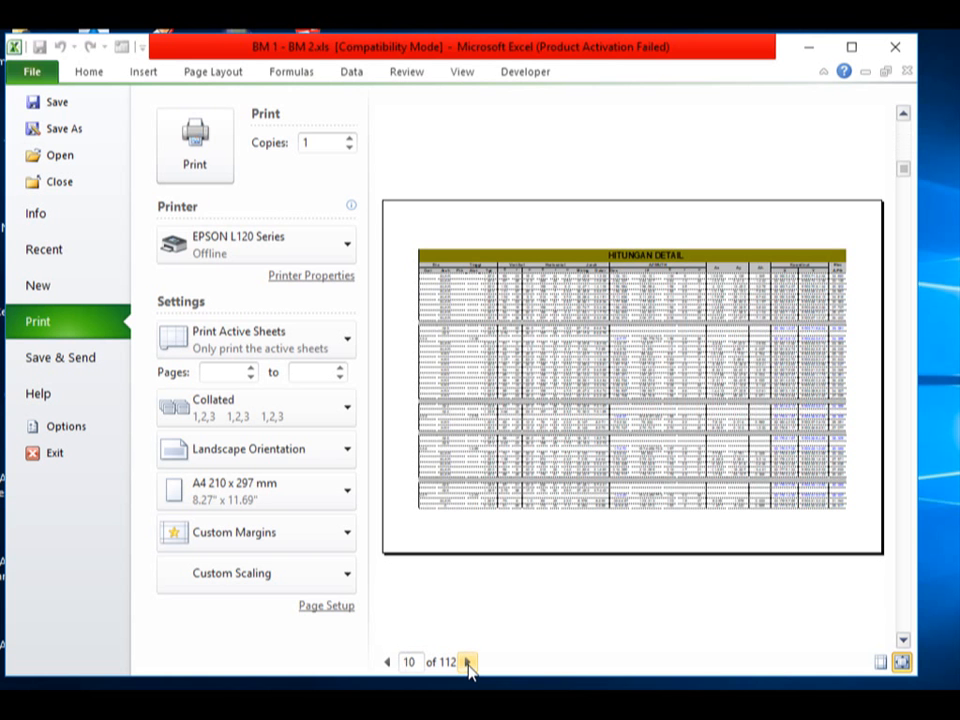
click(467, 662)
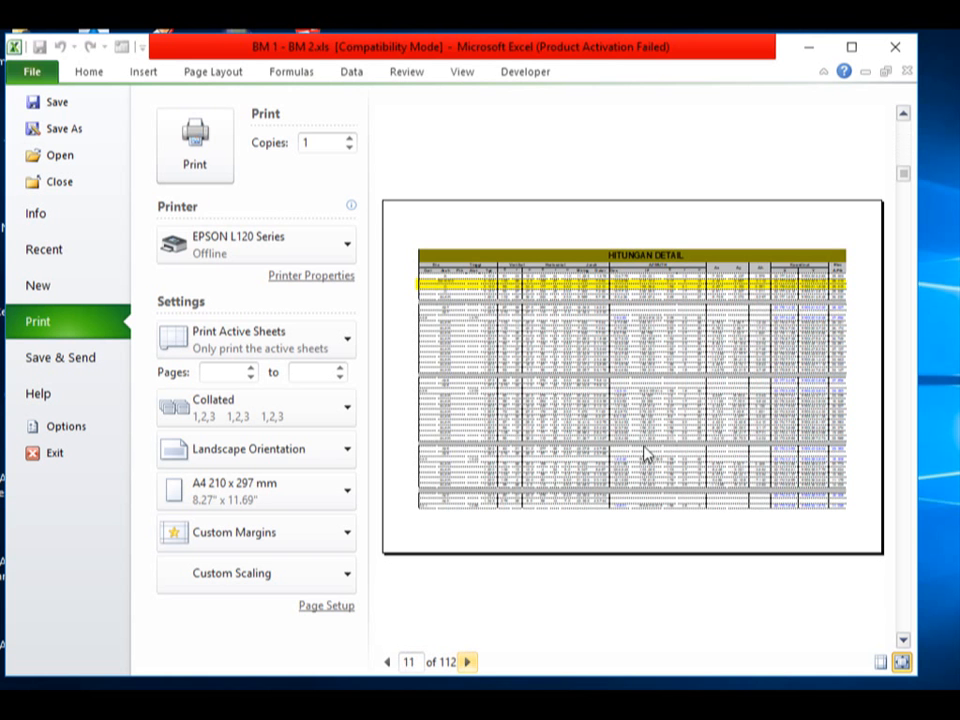
click(388, 663)
click(388, 663)
click(388, 663)
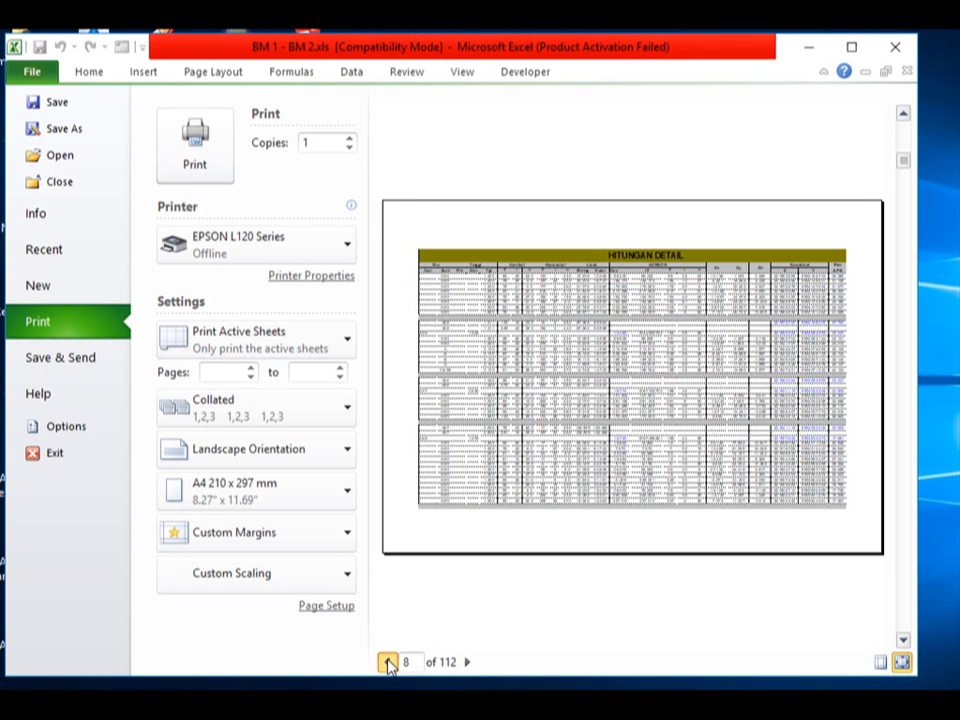
click(388, 663)
click(388, 663)
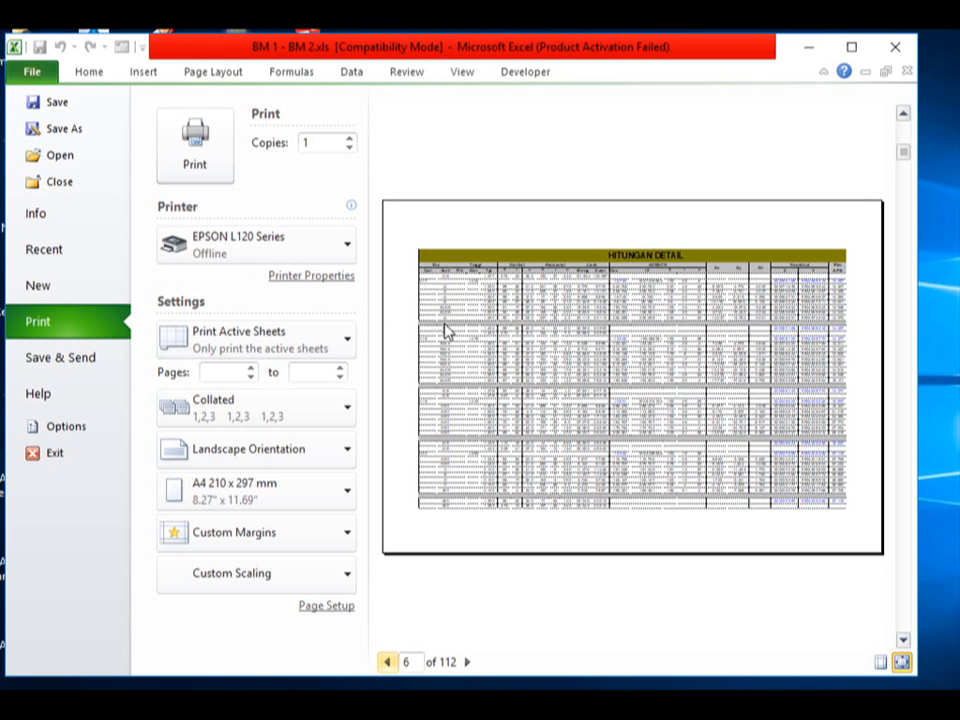
click(468, 662)
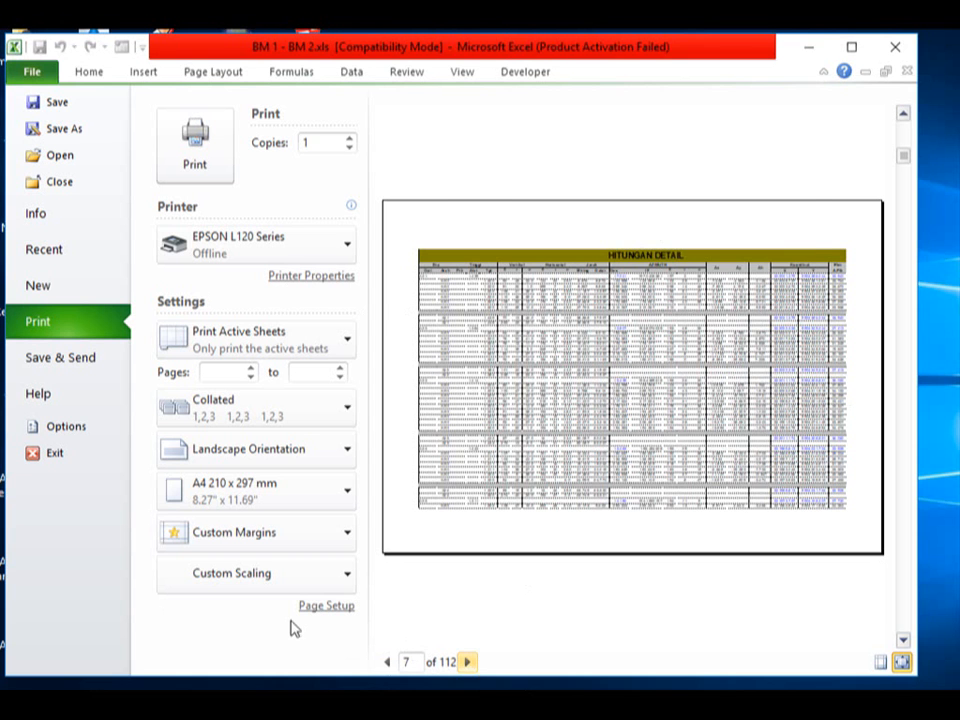
Set the page margins to 0.5 top, 0.3 bottom and 0.5 right, and apply the page setup.
click(329, 607)
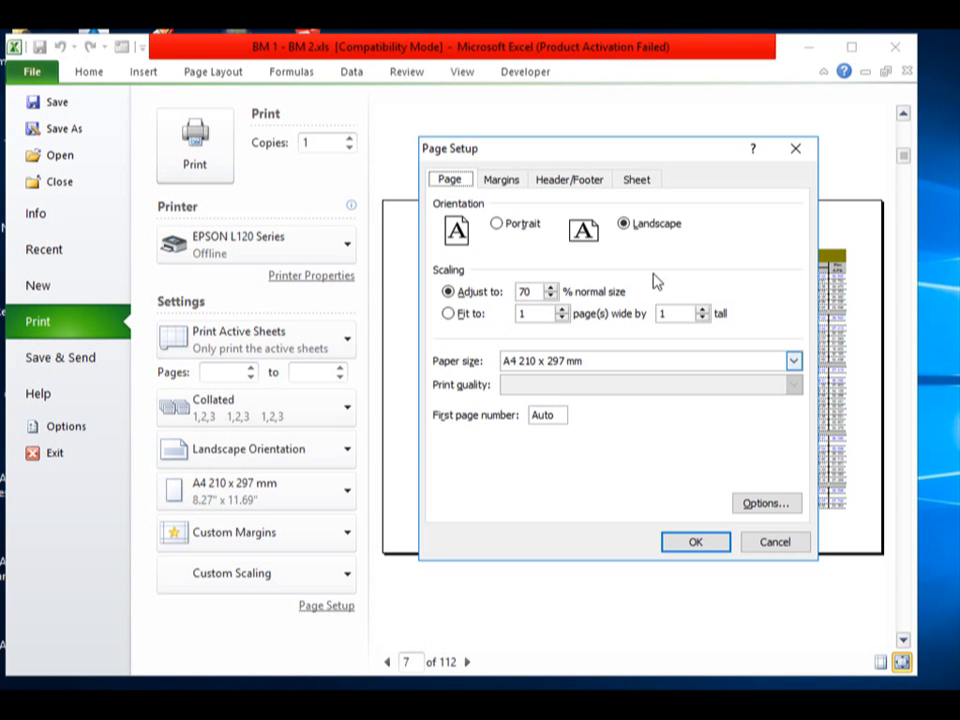
click(497, 180)
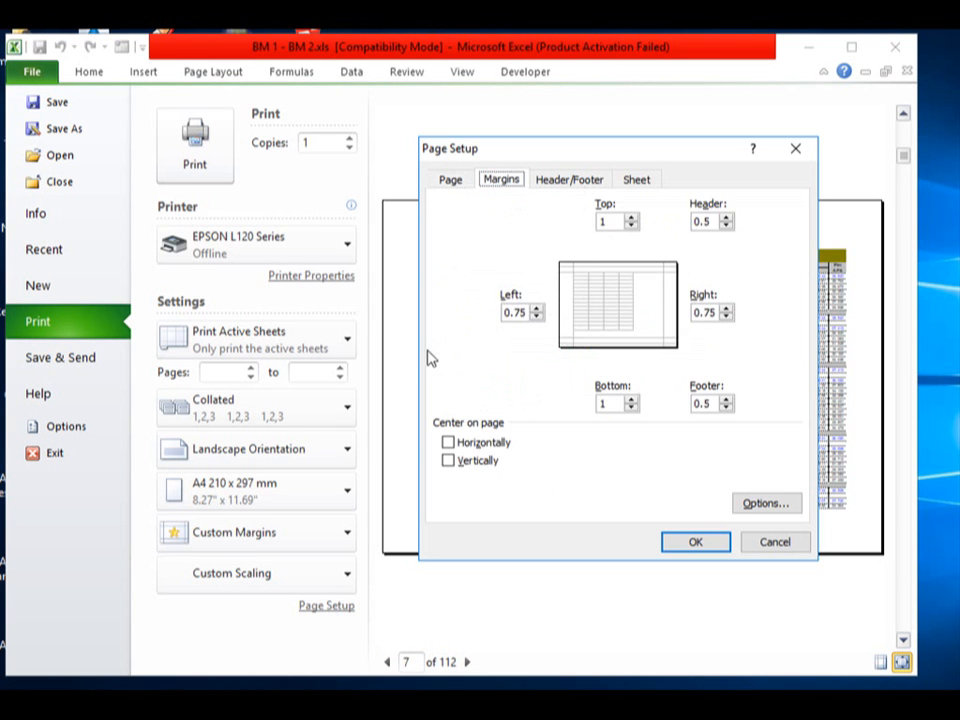
double_click(612, 221)
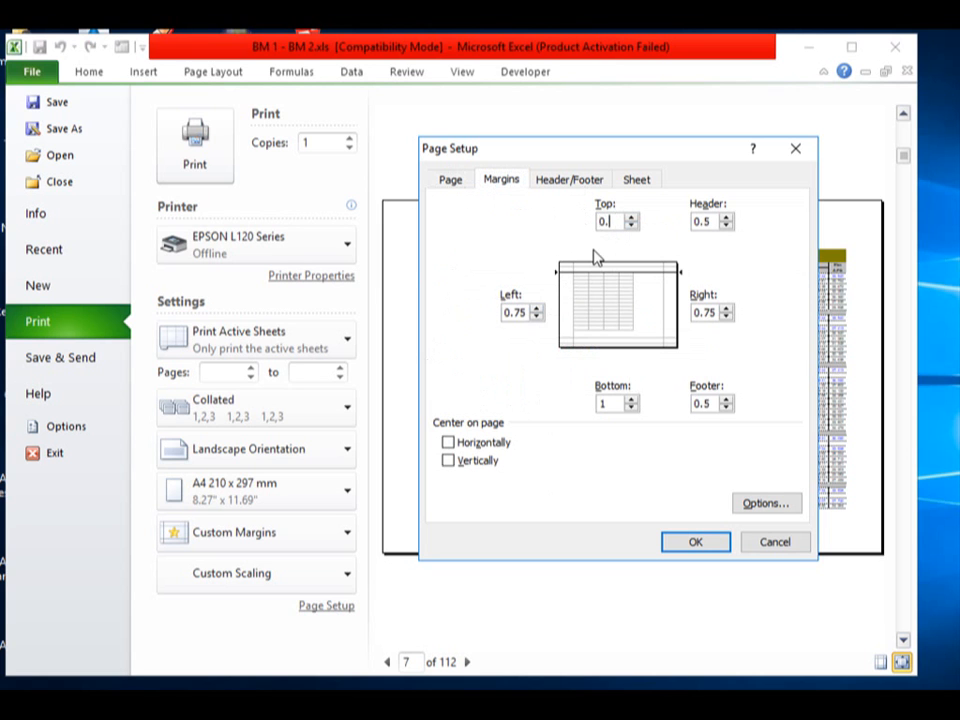
click(524, 313)
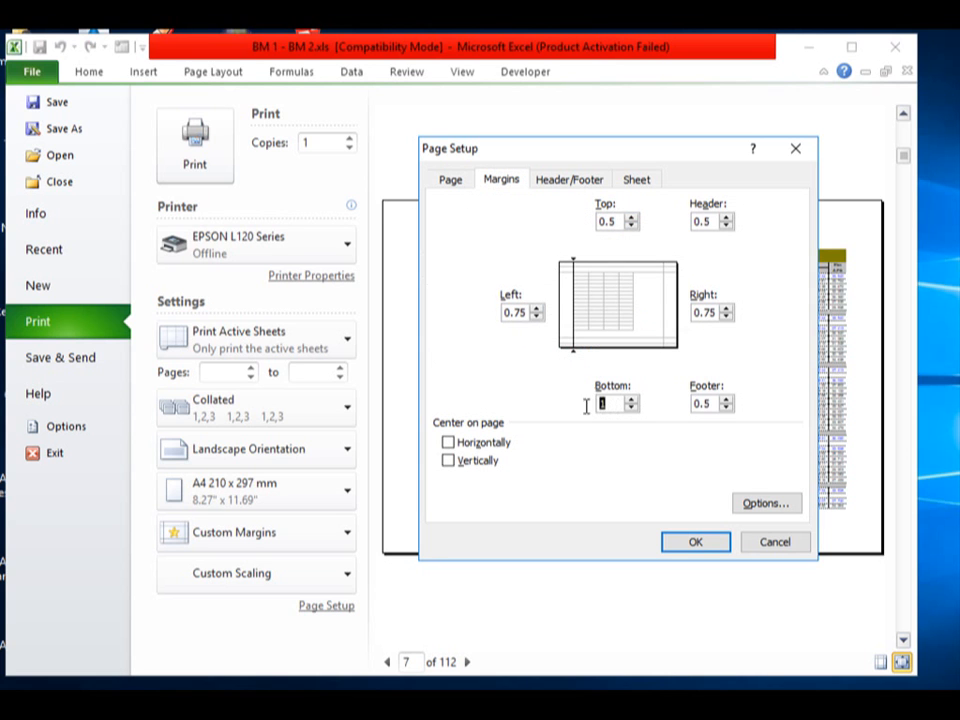
click(619, 402)
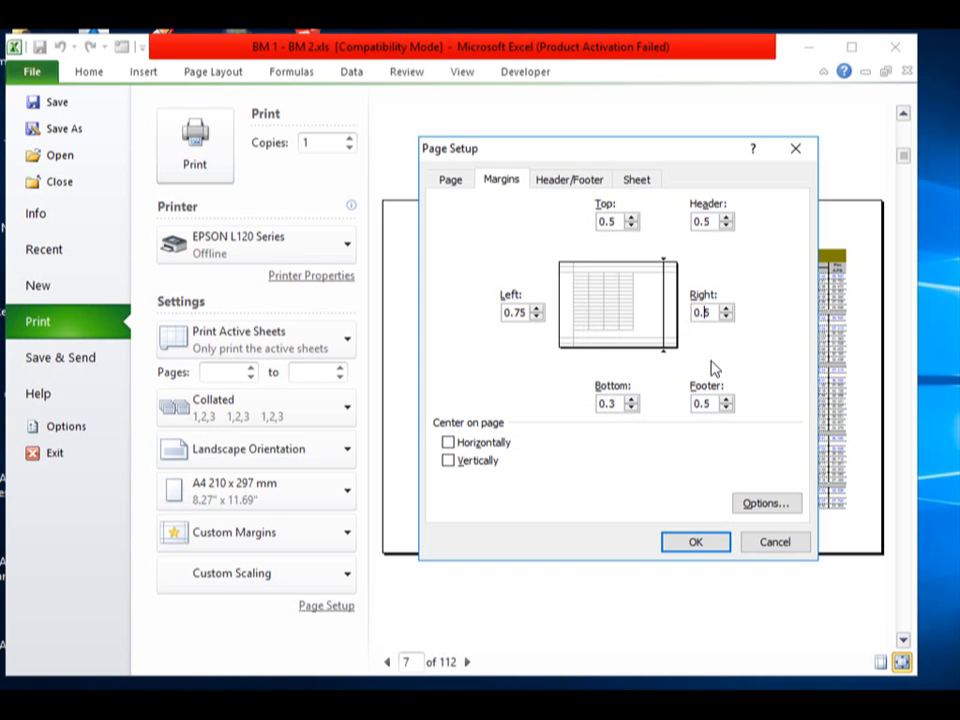
click(695, 543)
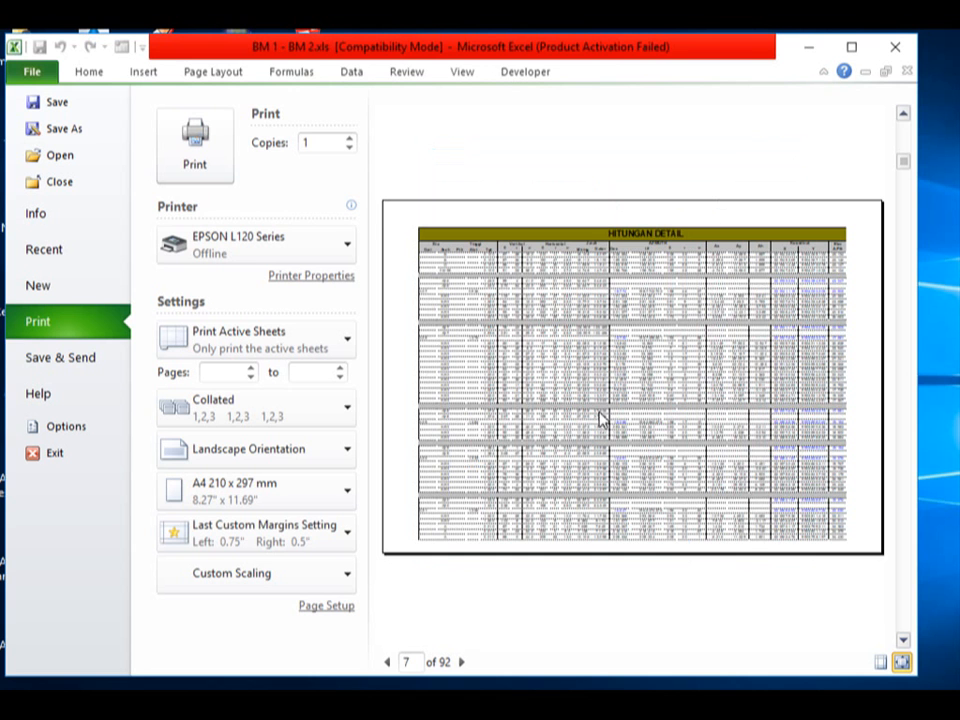
Examine the print preview pages beyond page 7, up to about page 21, for the new margins and repeated headings.
scroll(574, 437, down, 3)
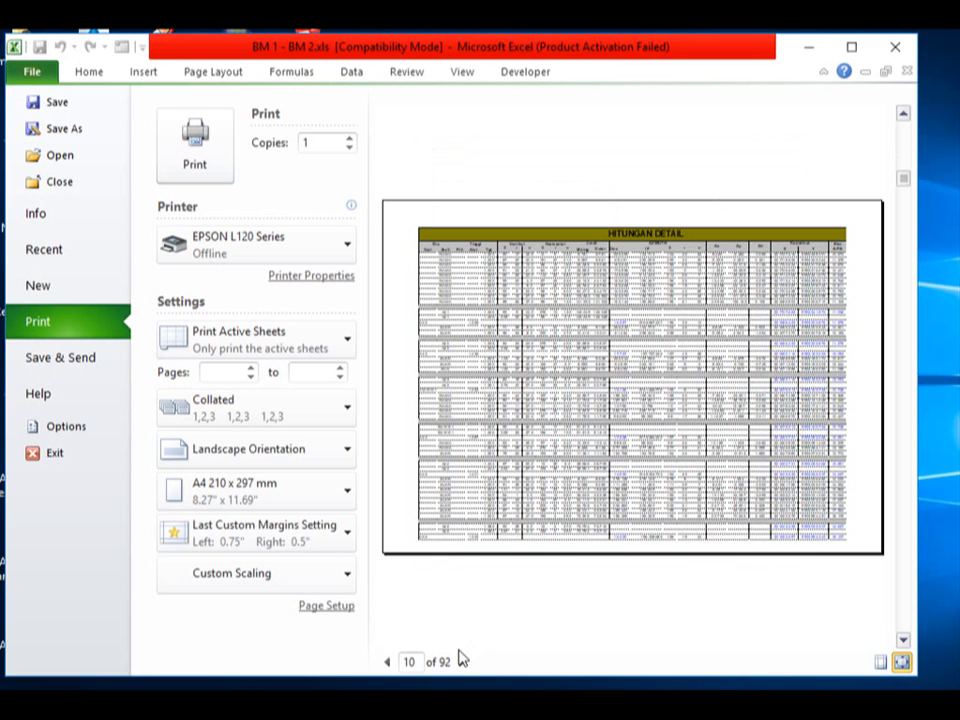
click(462, 662)
click(462, 664)
click(462, 664)
click(462, 664)
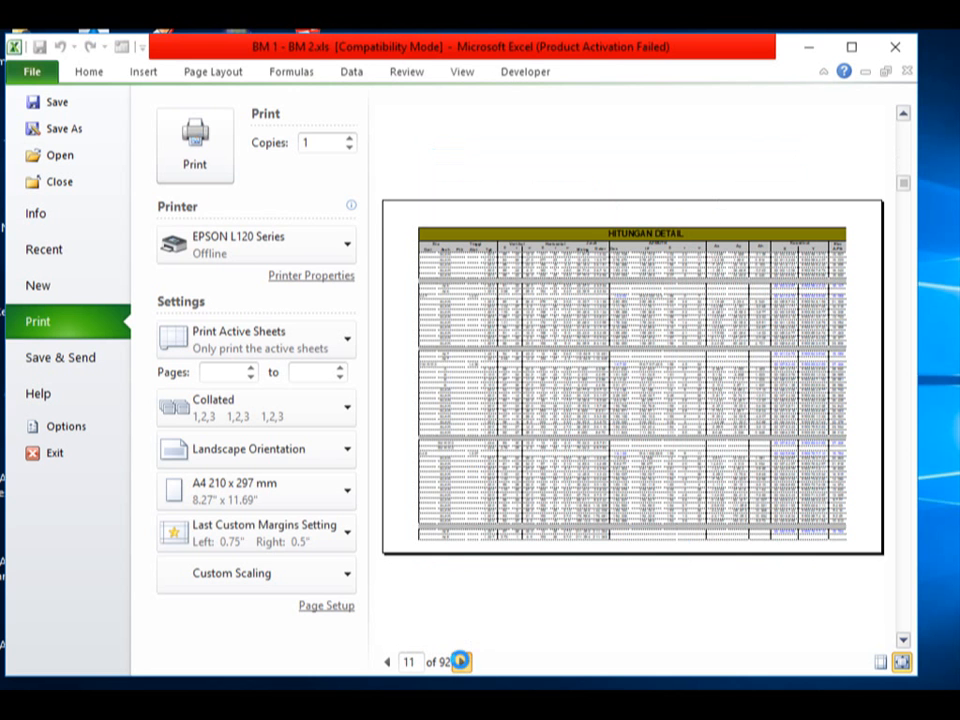
click(462, 664)
click(462, 664)
click(462, 664)
click(462, 664)
click(462, 664)
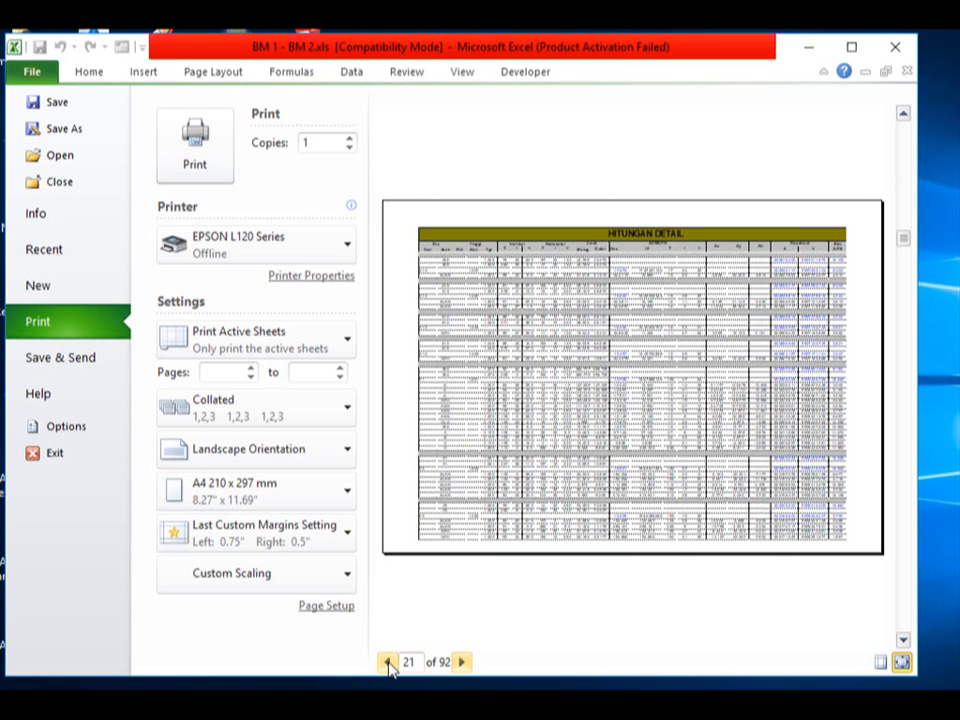
click(388, 663)
Return to the DETAIL sheet, move the vertical page break after column Y out to the edge of column Z, and minimize the workbook window.
click(92, 73)
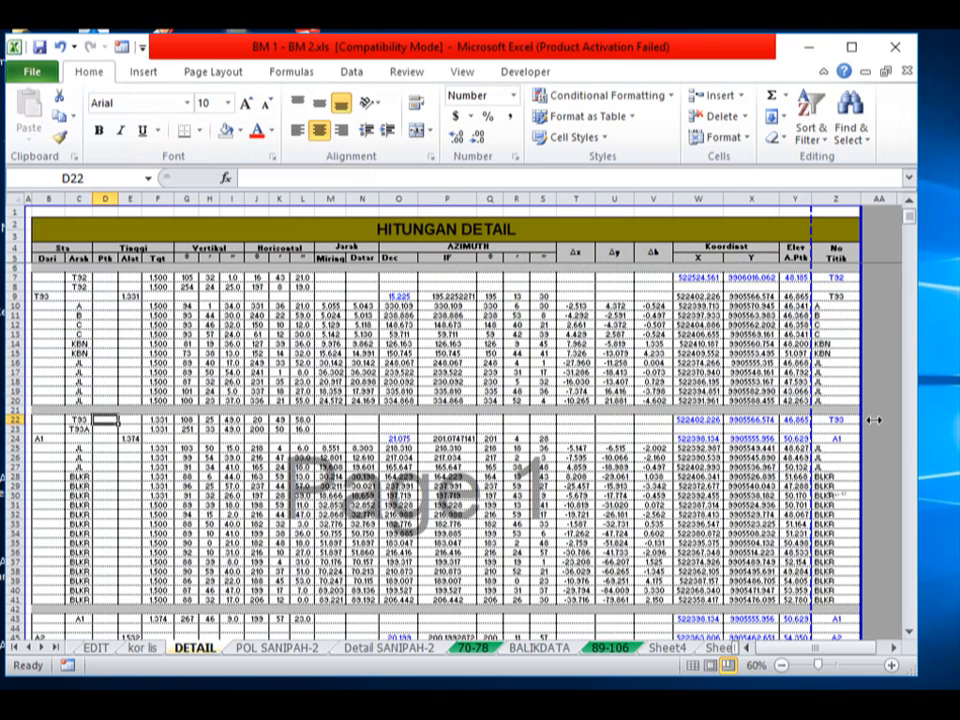
scroll(617, 446, down, 6)
scroll(617, 446, up, 6)
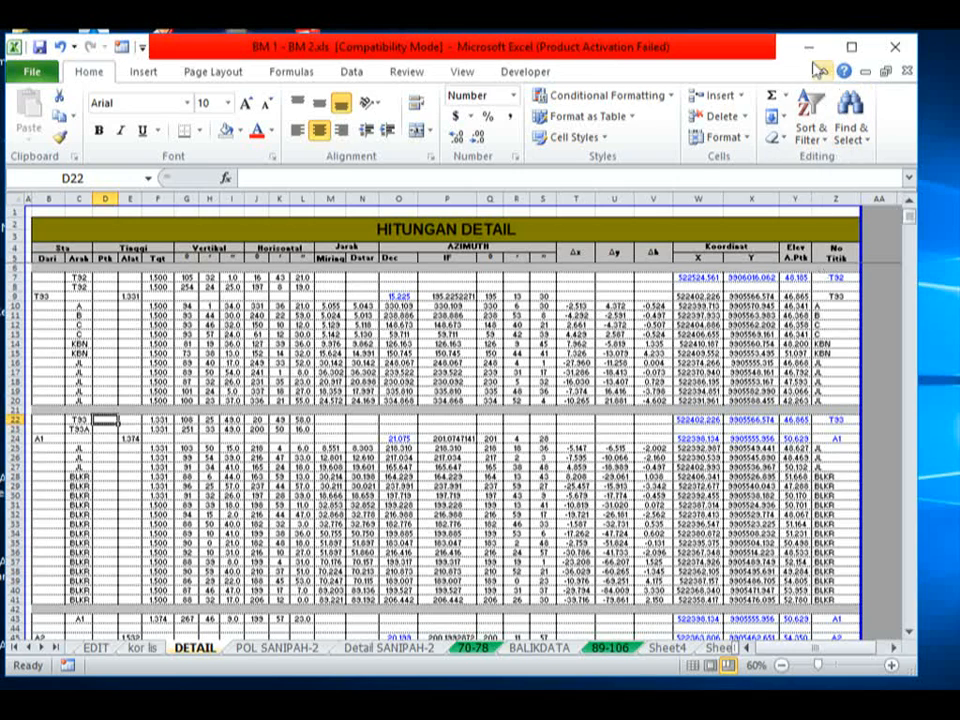
click(812, 53)
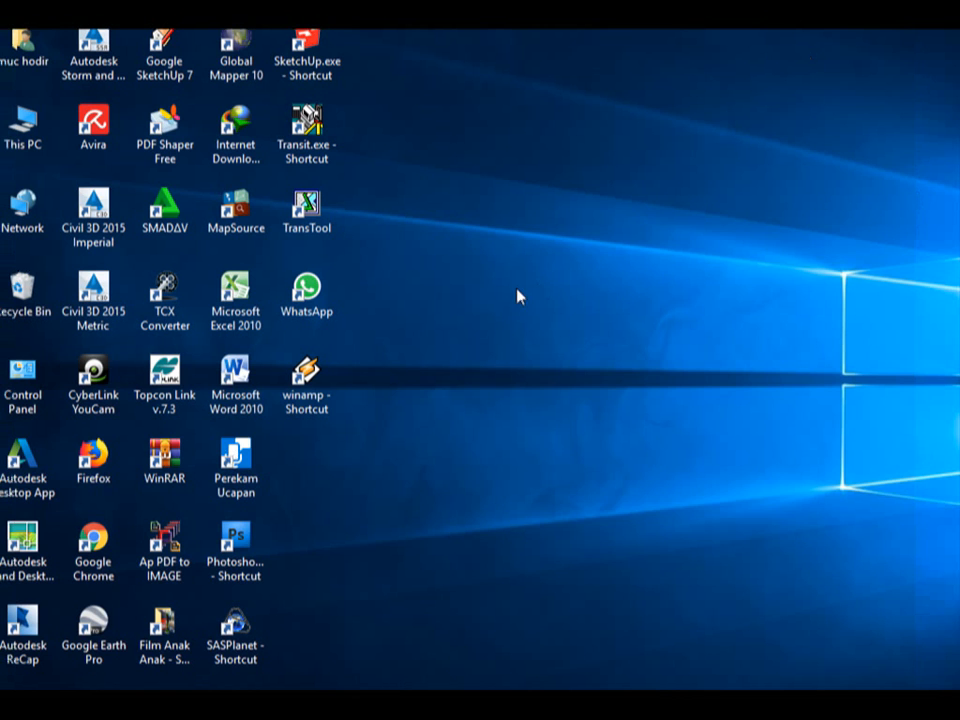